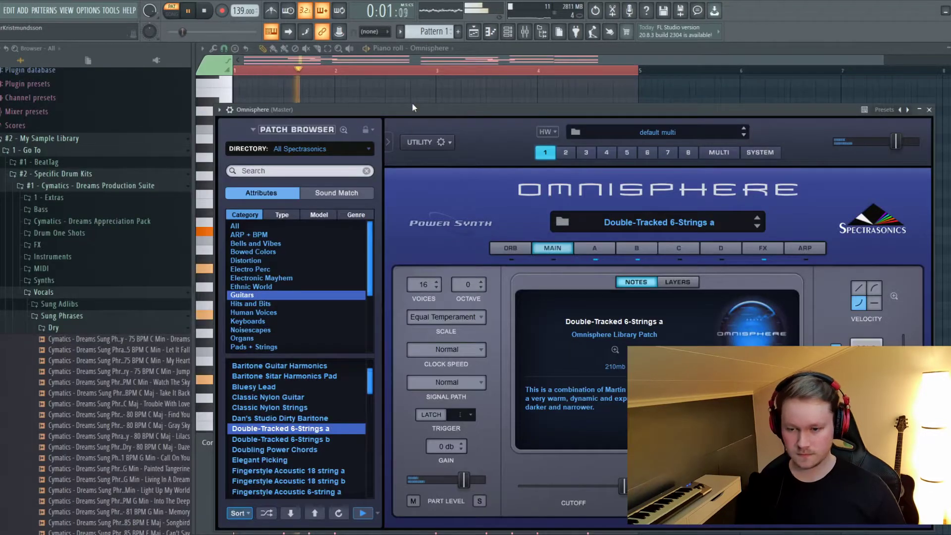
- Load the guitar patch Double-Tracked 6-Strings b in Omnisphere and close the plugin window
click(326, 439)
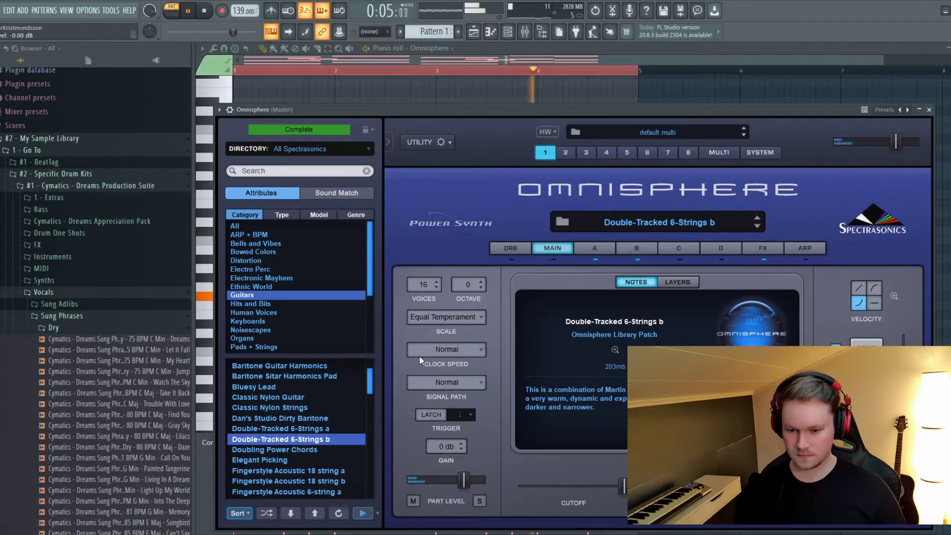
key(Escape)
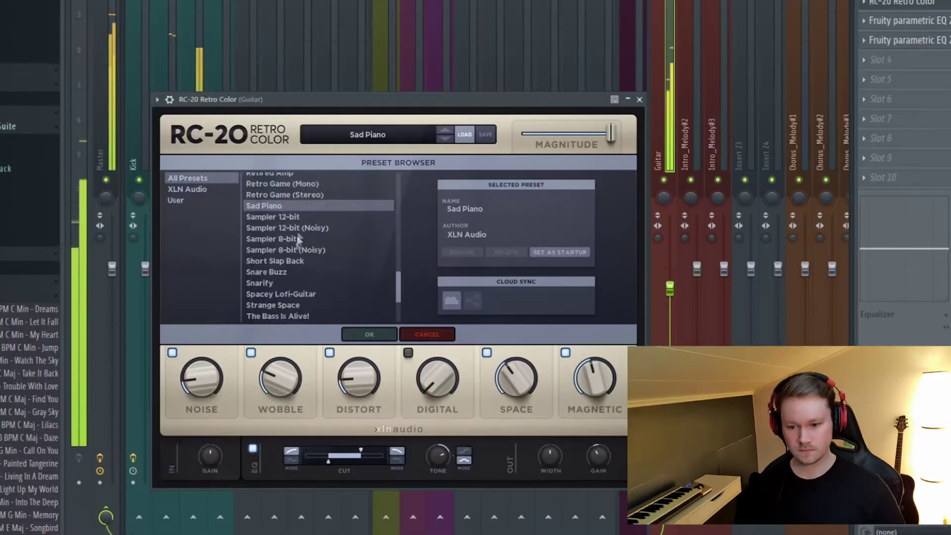
- Audition RC-20 Retro Color presets such as Retired Amp on the Guitar mixer track, settle on one and close the plugin
click(282, 194)
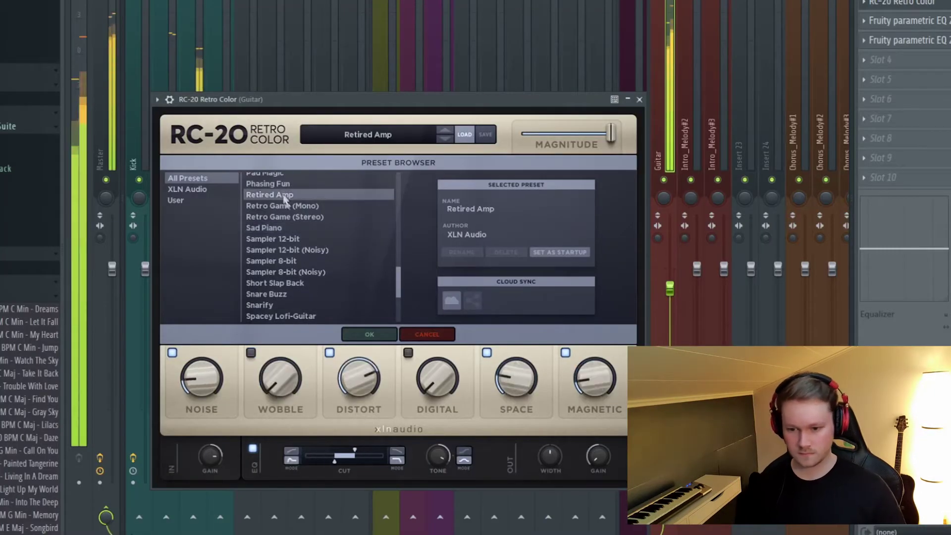
click(275, 294)
scroll(286, 226, up, 1)
click(288, 227)
click(639, 99)
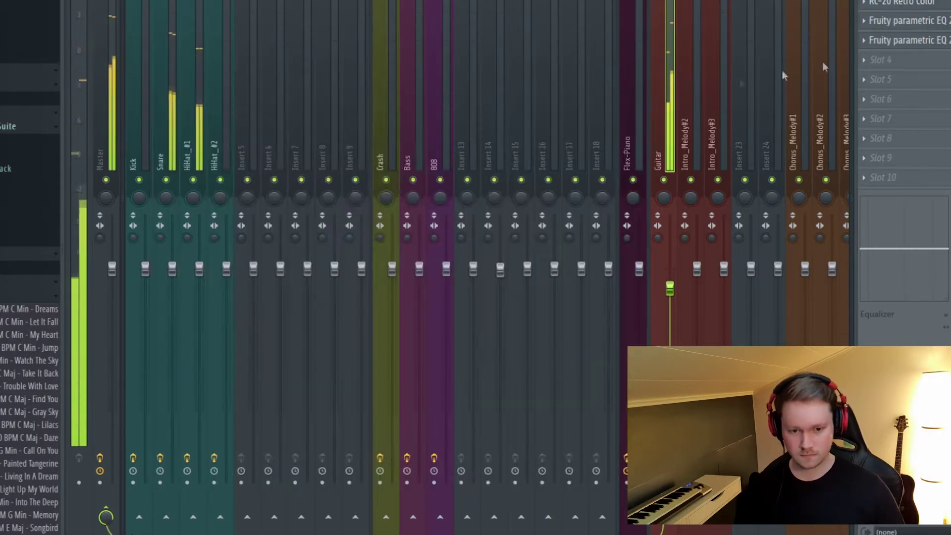
- Select the Flex-Piano pattern in the playlist and bring up the mixer
key(F9)
click(266, 84)
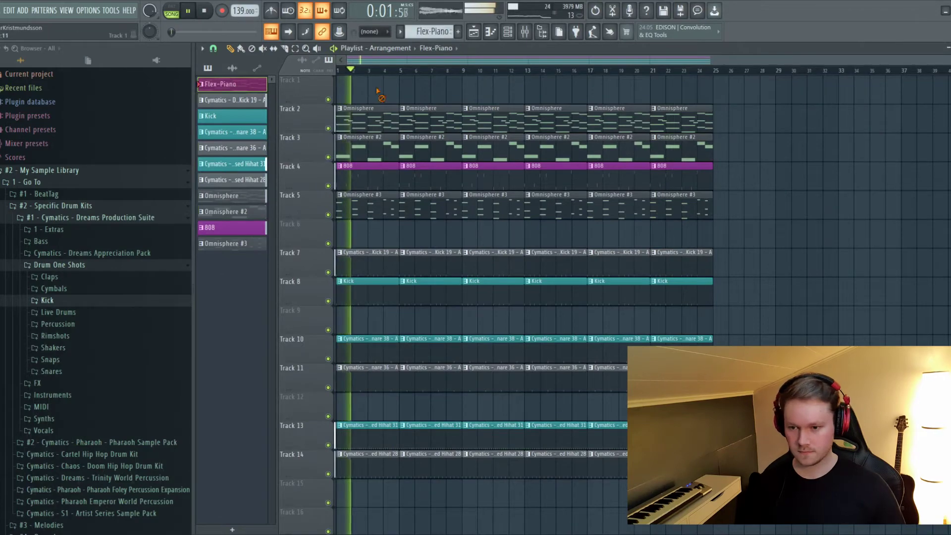
click(526, 33)
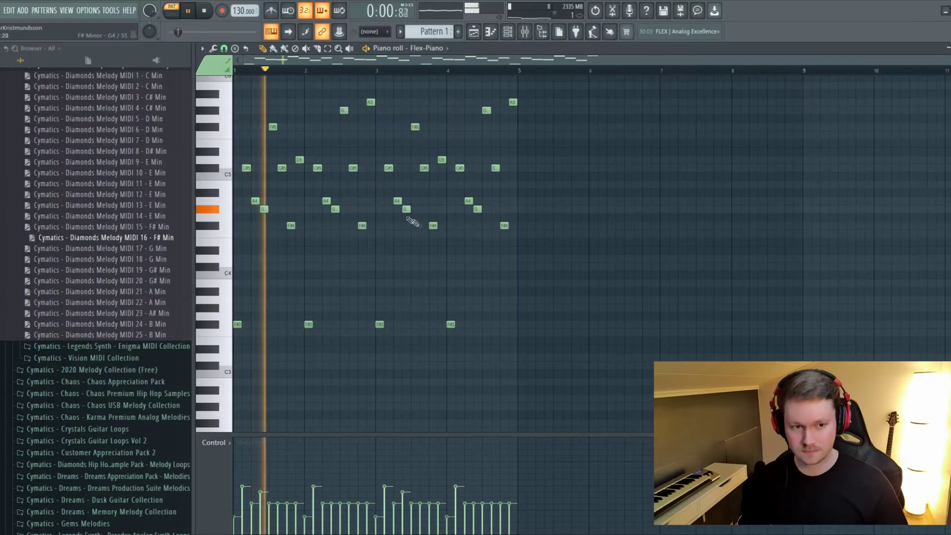
- Show the channel rack over the Flex-Piano notes and fill the HiHat_#1 channel with a hit on every second step
scroll(305, 199, up, 3)
drag(411, 228, 480, 278)
click(507, 31)
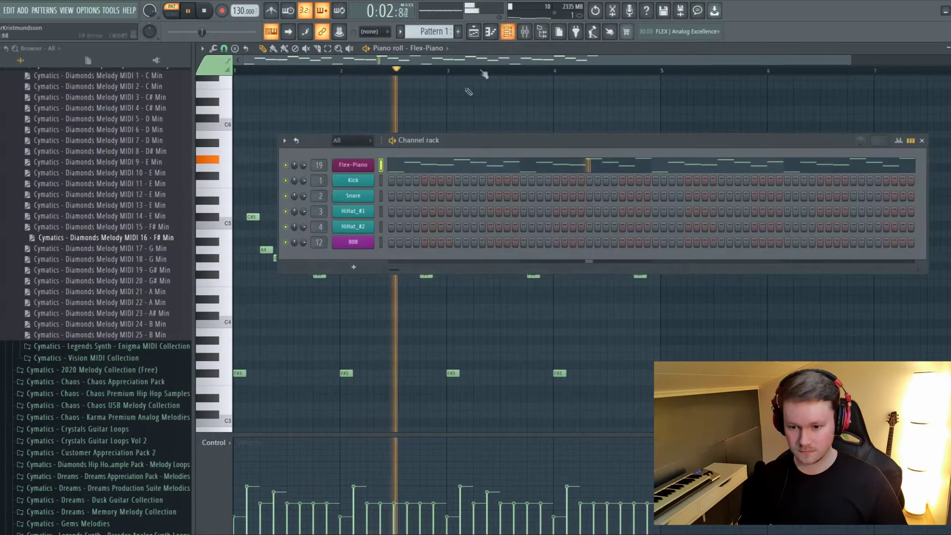
right_click(370, 209)
click(487, 241)
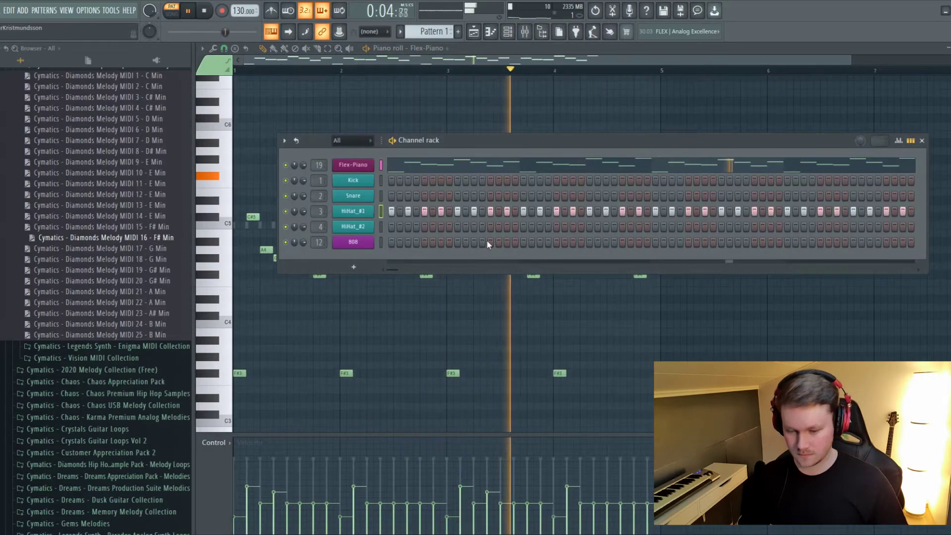
- Vary the velocities of the HiHat_#1 notes in the piano roll, lowering individual hits for a more human feel
drag(839, 140, 791, 110)
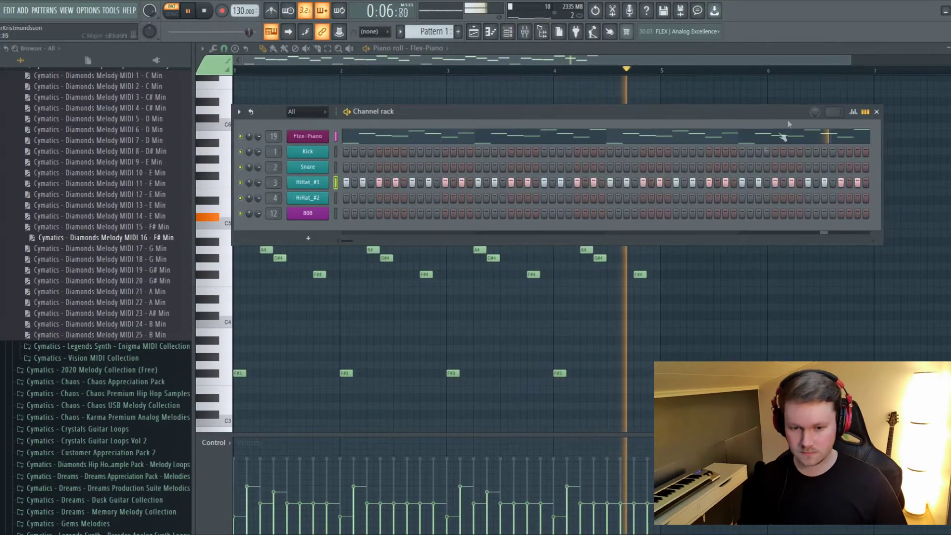
mouse_move(237, 472)
mouse_down()
mouse_move(473, 460)
mouse_move(717, 465)
mouse_up()
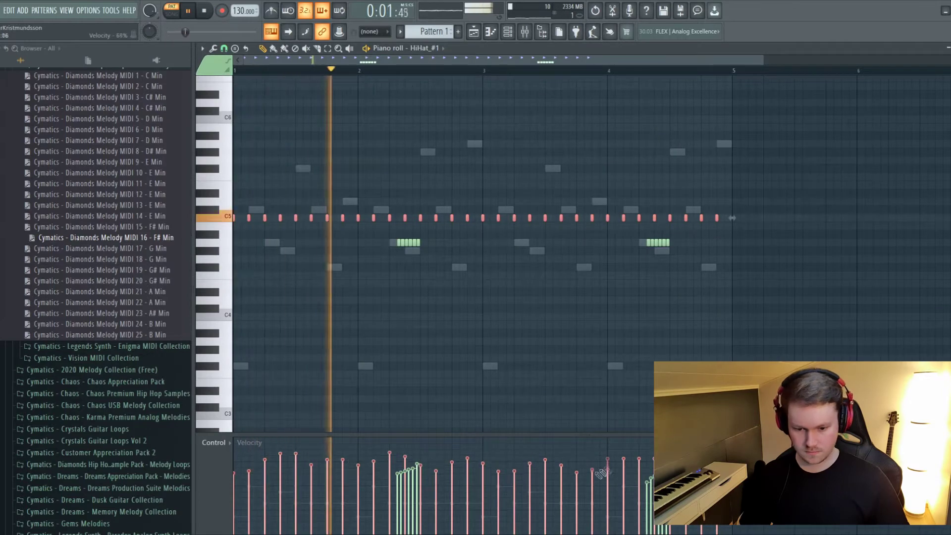
click(281, 463)
click(295, 458)
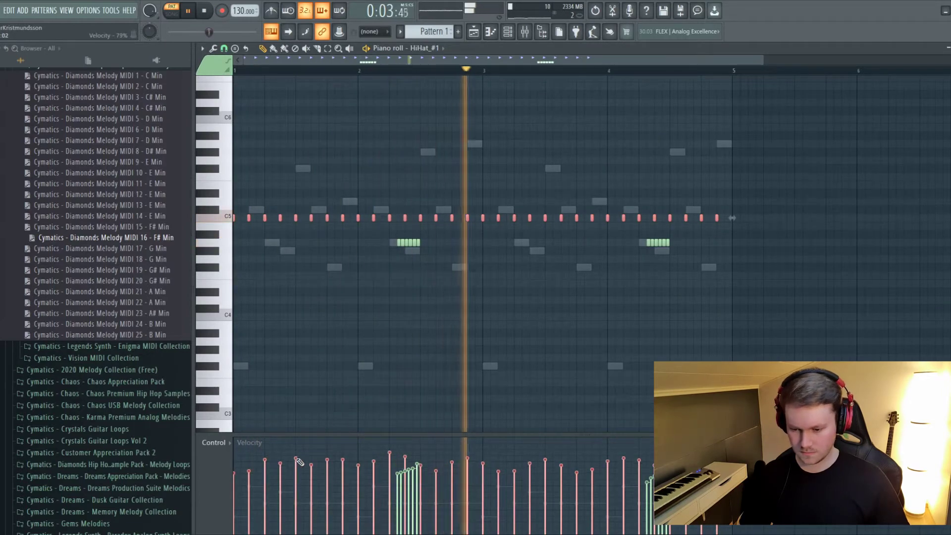
drag(389, 454, 389, 466)
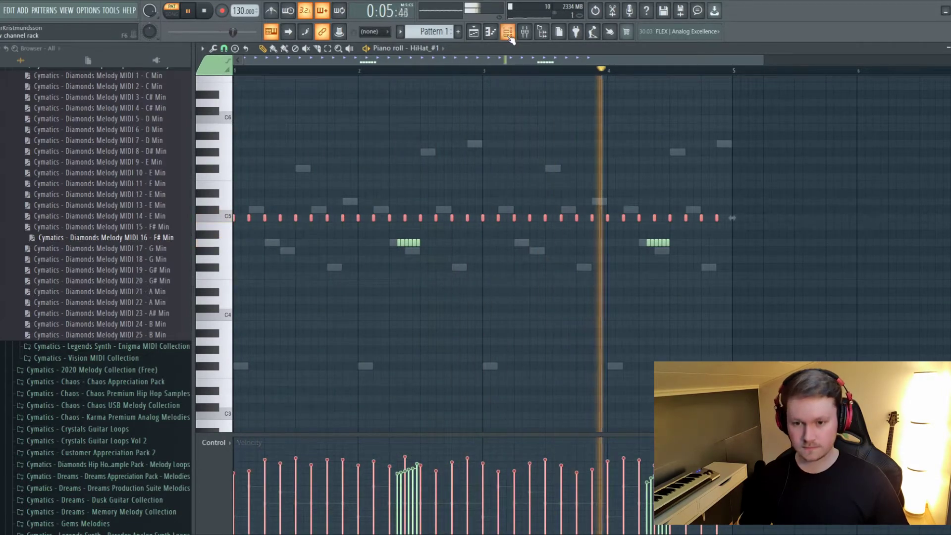
- Extend the Kick pattern in the channel rack with hits on steps 43, 49 and 51
key(F6)
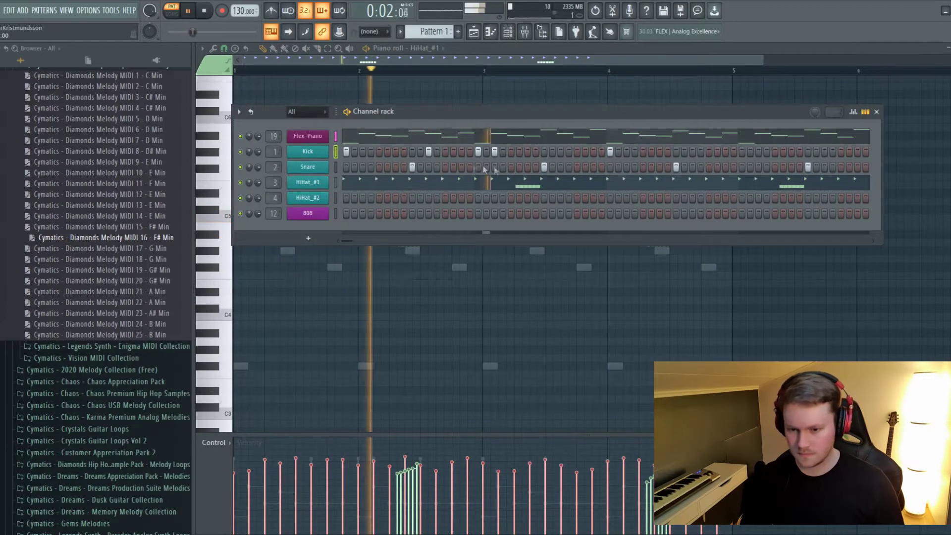
click(701, 151)
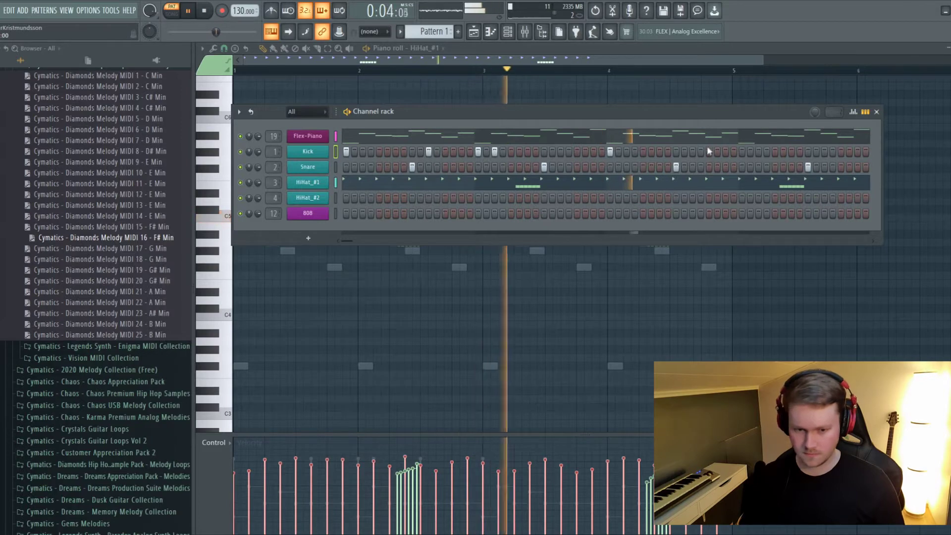
click(743, 151)
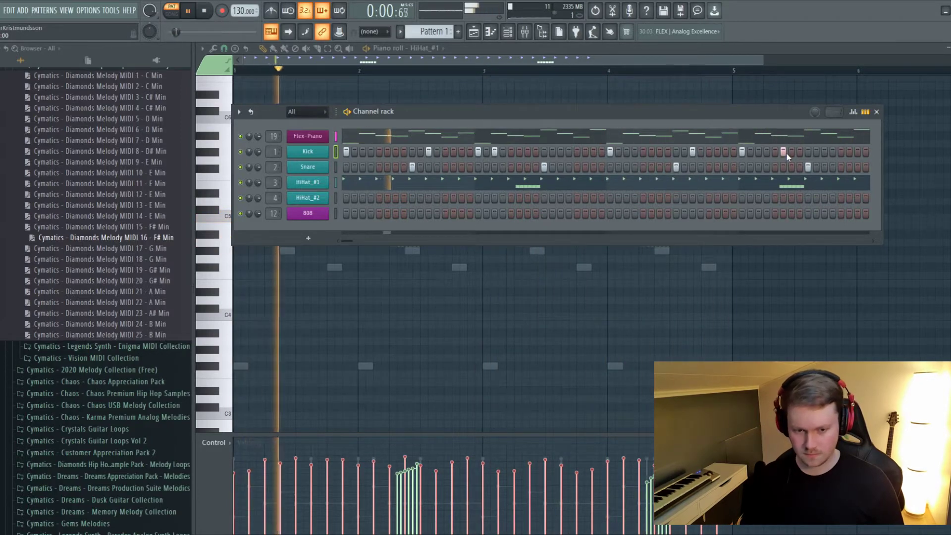
click(758, 152)
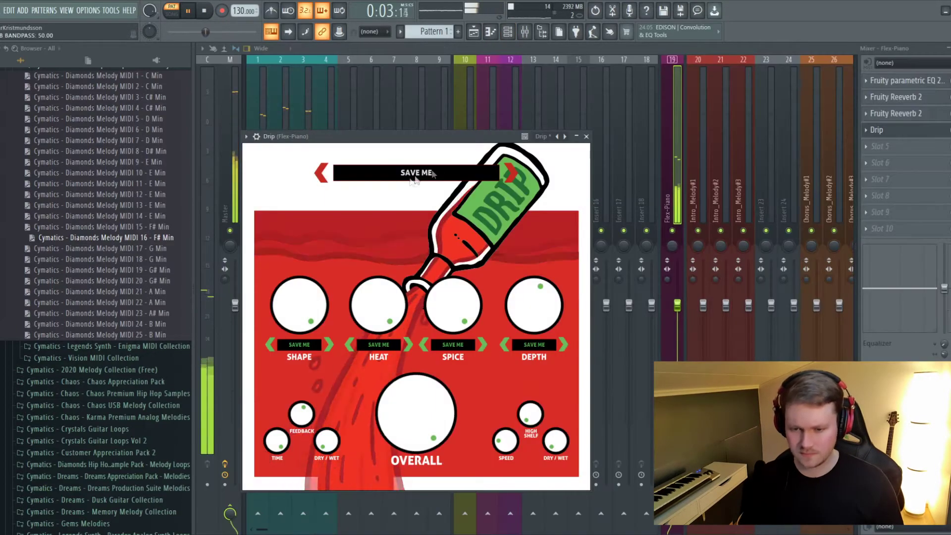
- Close the Drip effect window and go to its slot on the Flex-Piano mixer track
click(593, 134)
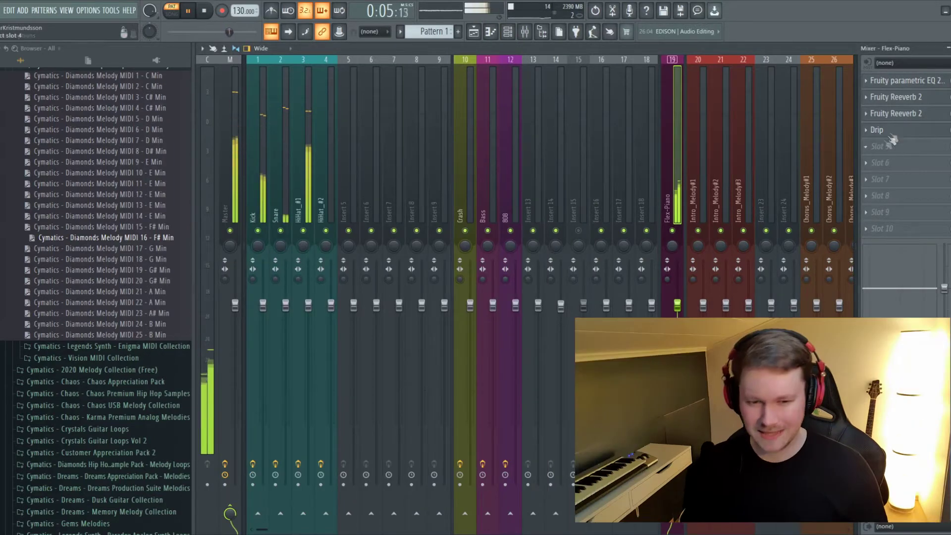
click(917, 134)
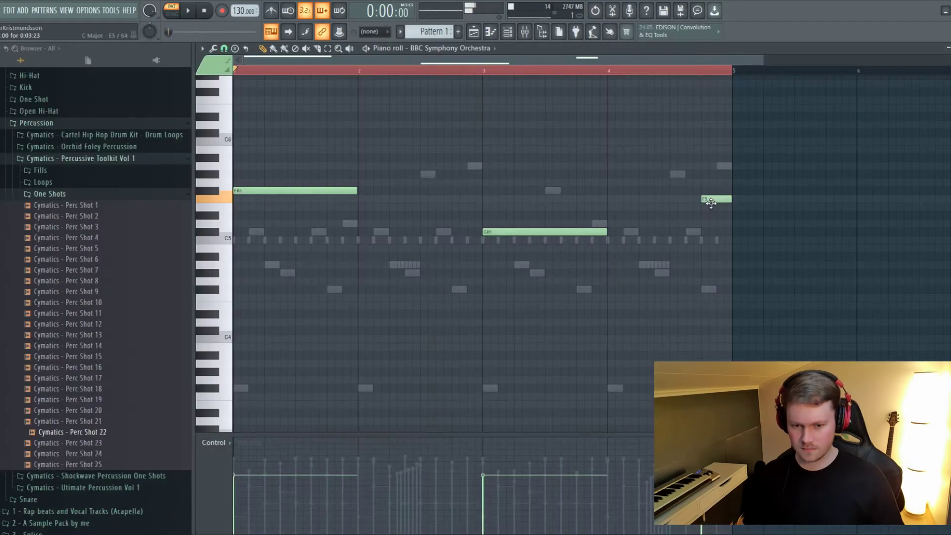
- During playback, move the last BBC Symphony Orchestra note down to A4 and deselect it
key(space)
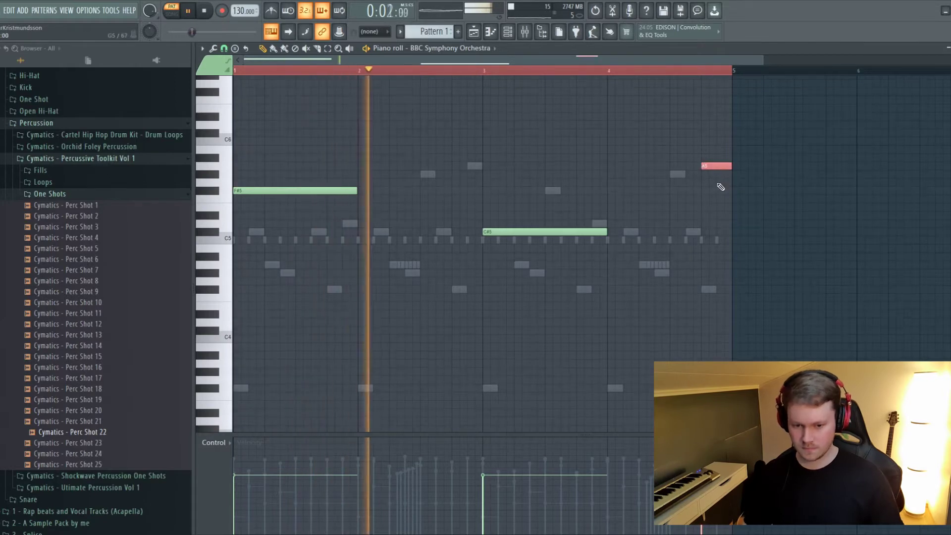
key(ctrl+Down)
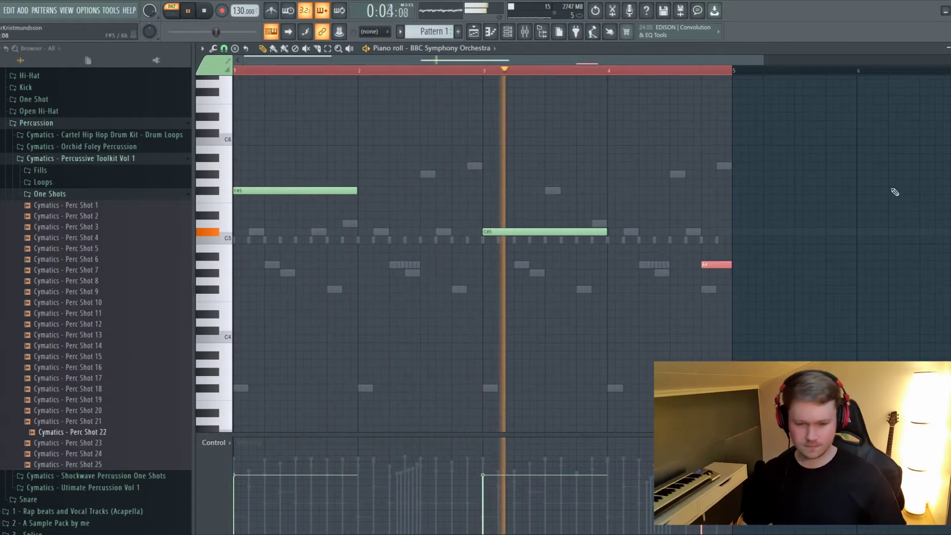
ctrl+click(729, 190)
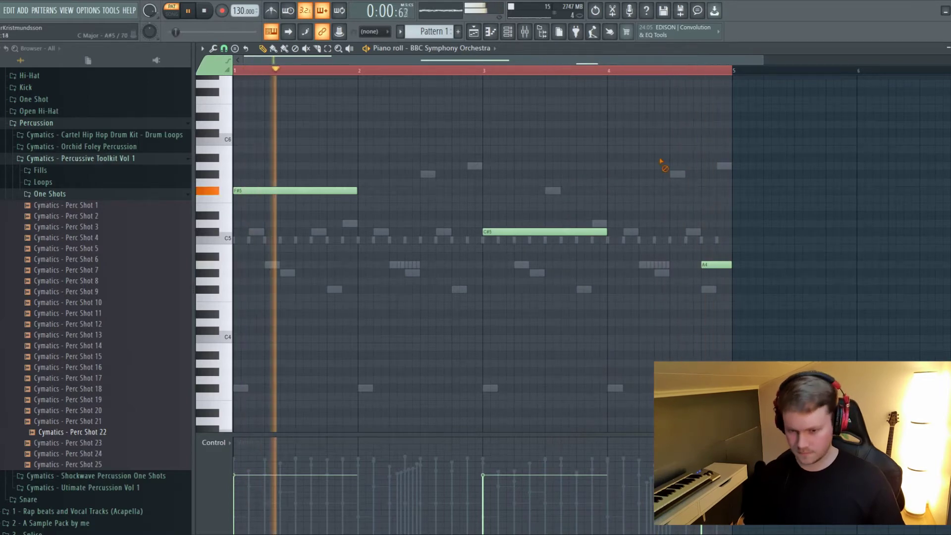
- Close the piano roll and the BBC Symphony Orchestra plugin window
click(491, 32)
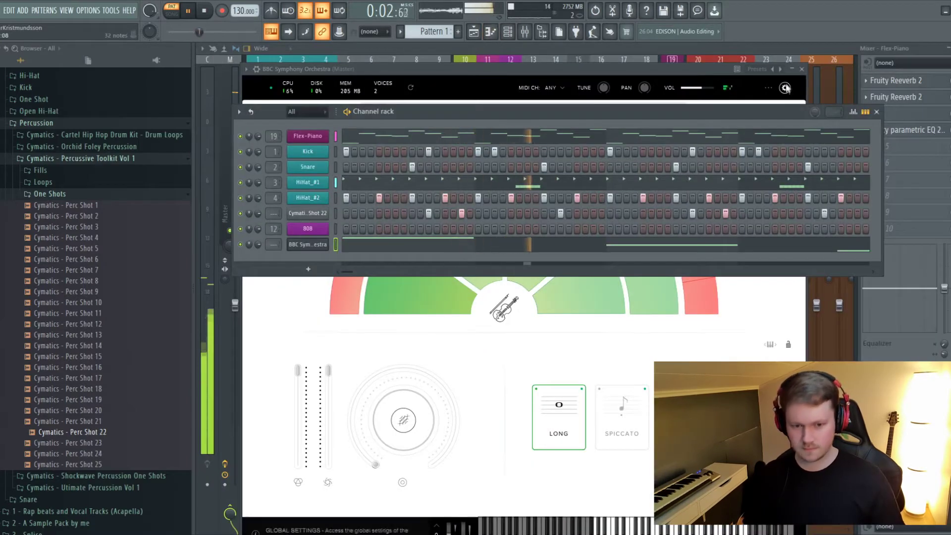
click(801, 69)
drag(721, 118, 698, 120)
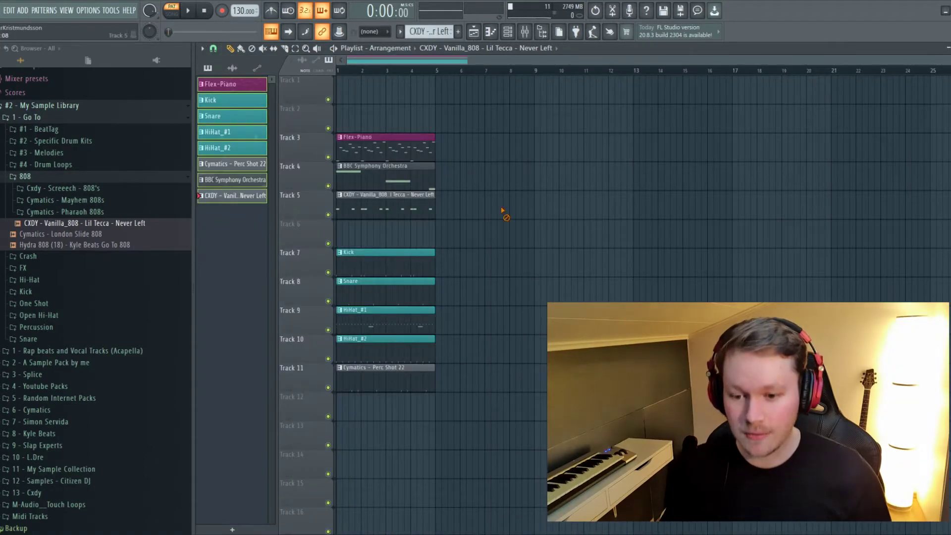
- Select all pattern clips in the playlist and duplicate them five times in a row, extending the arrangement through bar 24
drag(493, 105, 421, 408)
key(ctrl+b)
key(ctrl+b)
key(ctrl+b)
key(ctrl+b)
key(ctrl+b)
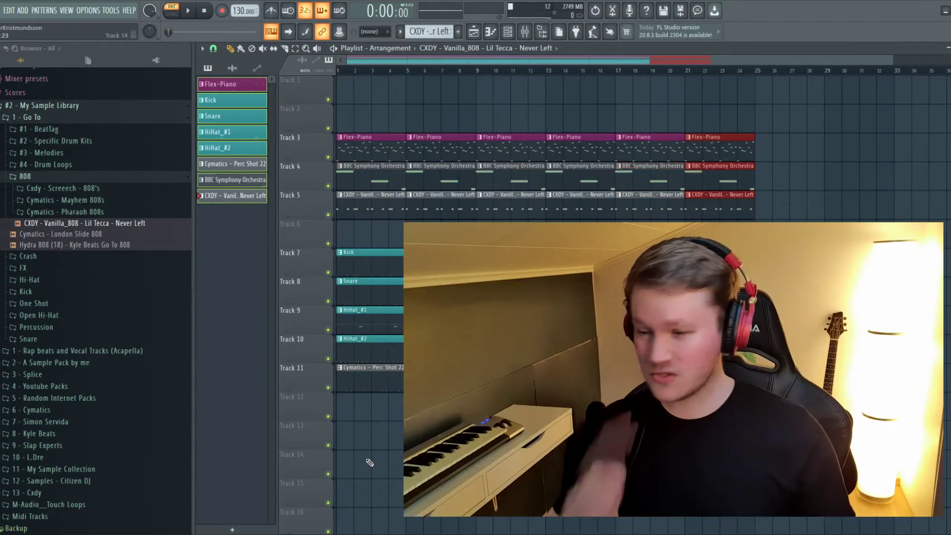
ctrl+click(513, 477)
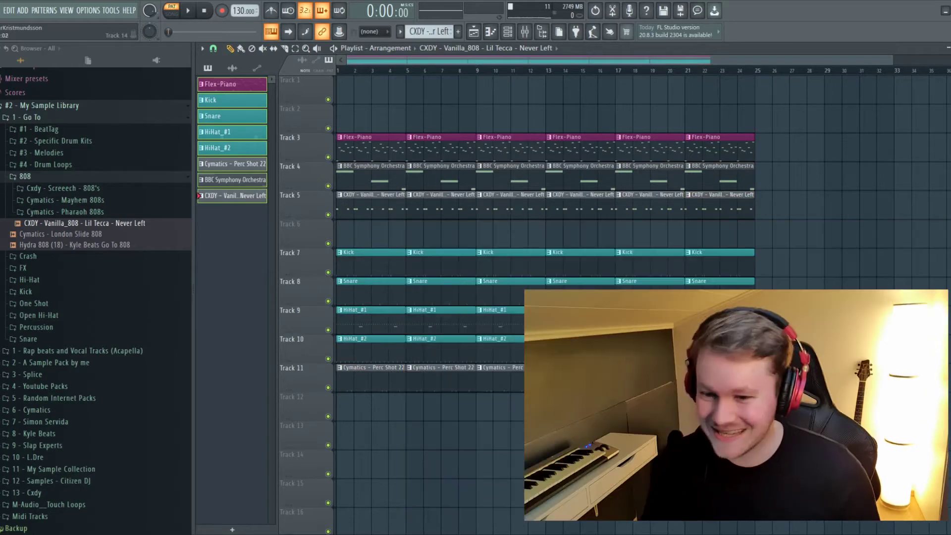
- Delete the Kick, Snare, HiHat_#1, HiHat_#2 and percussion clips from the first four bars of the arrangement
right_click(363, 263)
right_click(366, 291)
right_click(370, 320)
right_click(375, 347)
scroll(377, 316, down, 1)
scroll(371, 323, up, 3)
drag(372, 323, 495, 336)
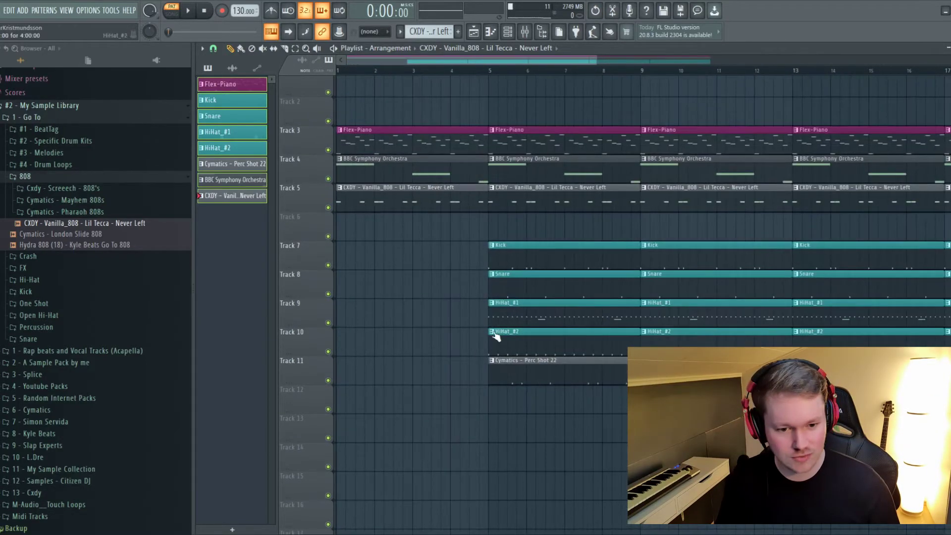
scroll(431, 326, down, 3)
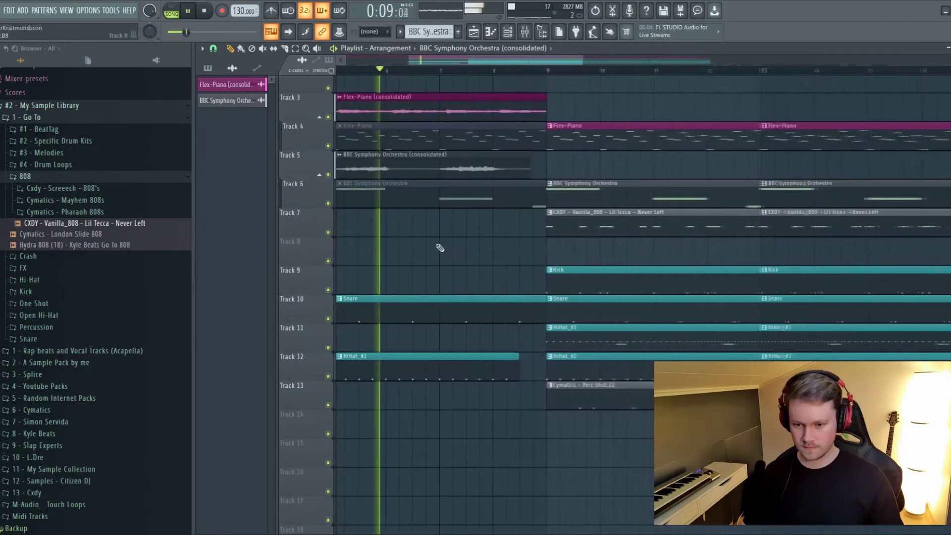
- Delete the muted Flex-Piano and BBC Symphony Orchestra pattern clips beneath their consolidated audio in the intro
scroll(440, 248, up, 2)
drag(476, 244, 589, 246)
scroll(525, 202, down, 4)
right_click(496, 190)
right_click(484, 135)
right_click(443, 136)
scroll(421, 158, down, 3)
- Ungroup Tracks 4 and 6 from the consolidated audio tracks above them
key(shift+g)
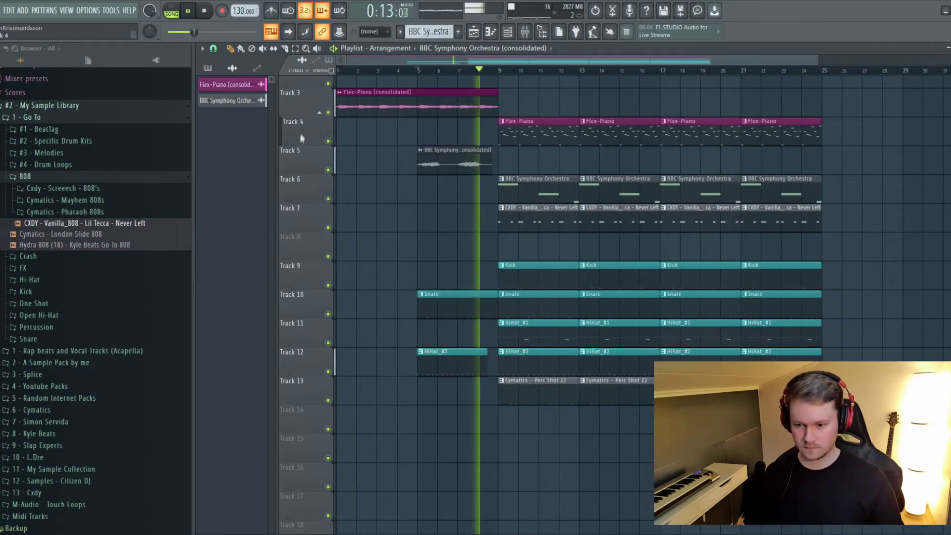
scroll(403, 248, up, 2)
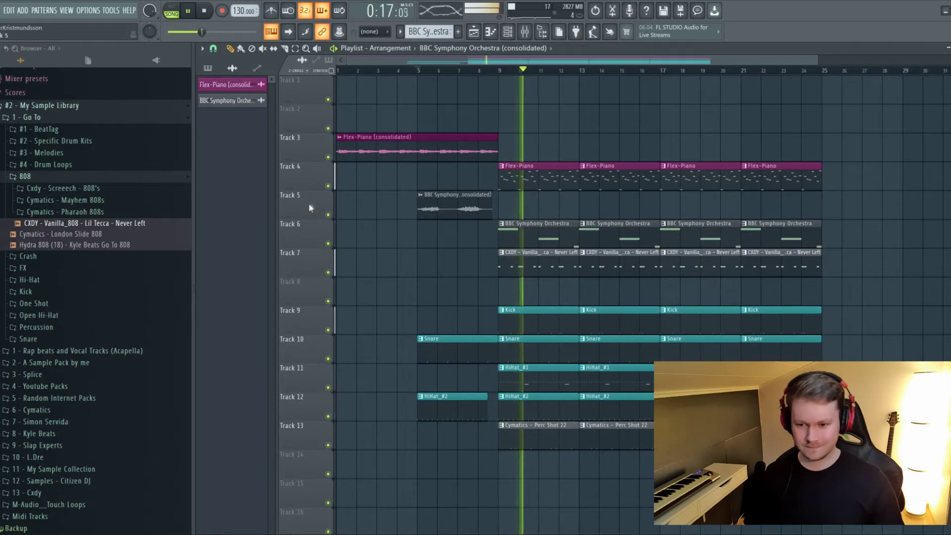
scroll(310, 208, up, 1)
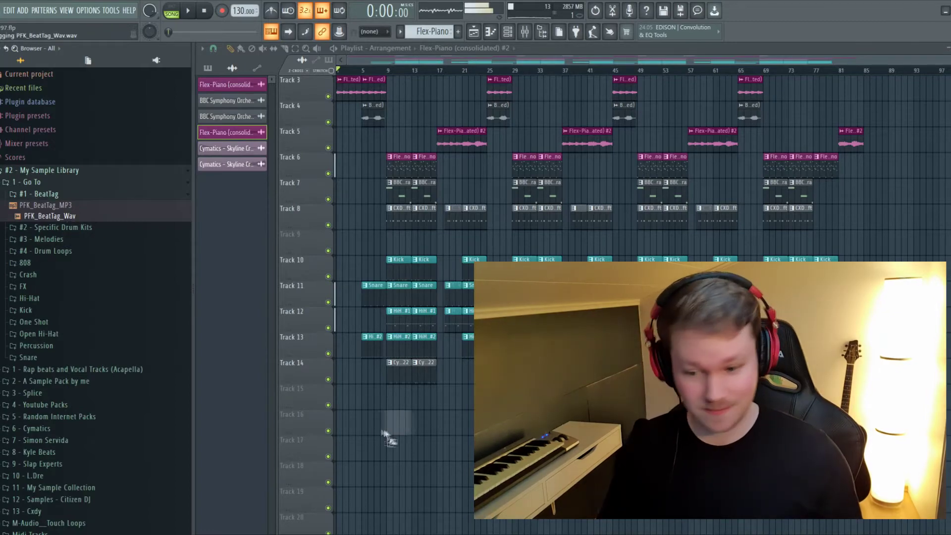
- Place the PFK_BeatTag_Wav sample on Track 16 of the playlist, around the middle of bar 5
drag(363, 423, 364, 423)
scroll(356, 381, up, 5)
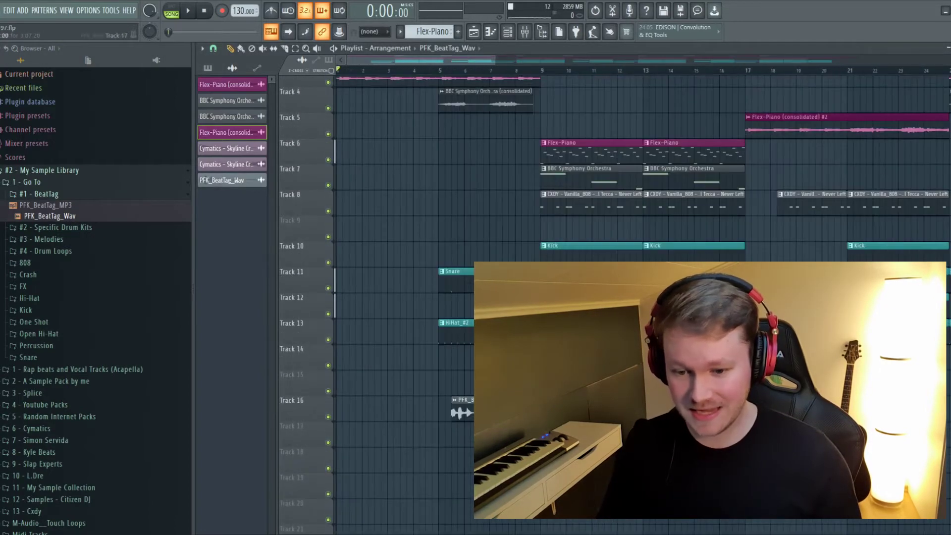
scroll(361, 248, down, 6)
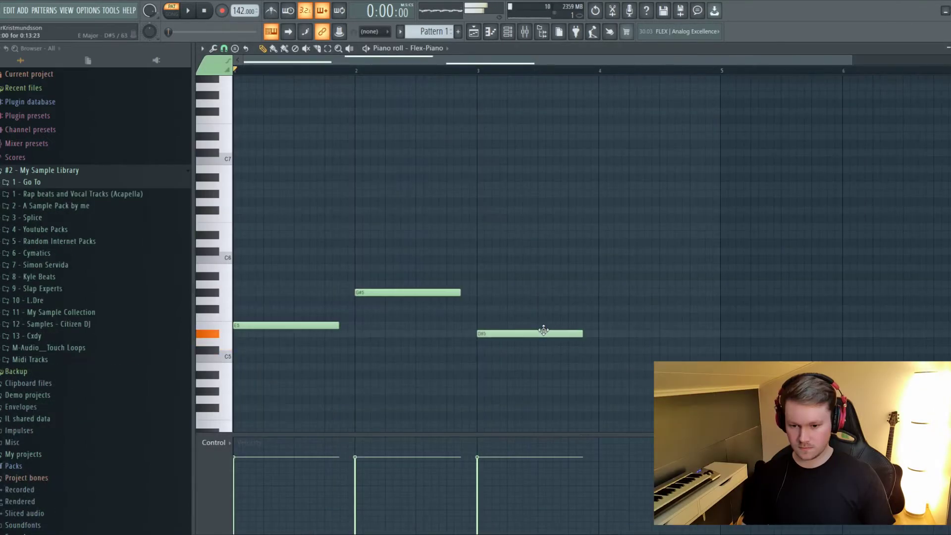
- Add an E5 note at the start of bar 4 in the Flex-Piano pattern while it plays, and stop playback
key(space)
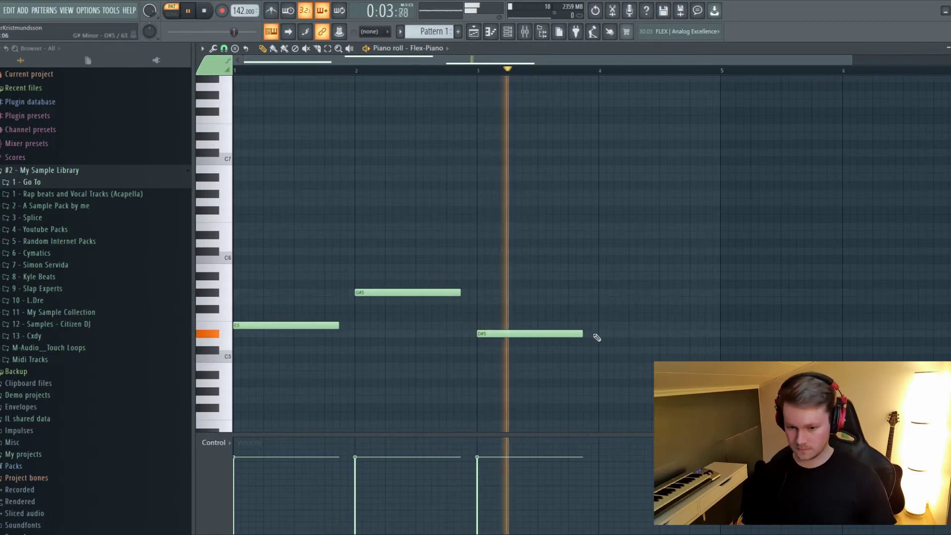
click(600, 324)
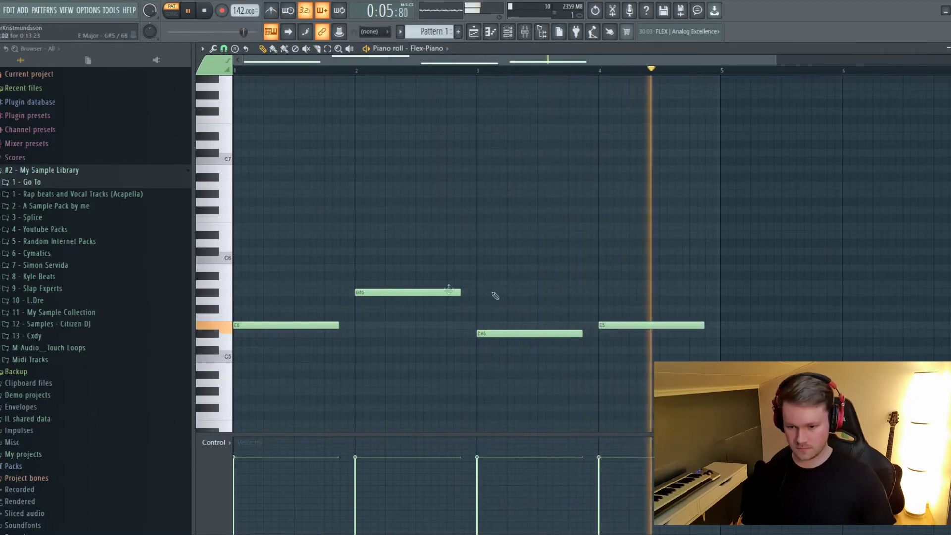
key(space)
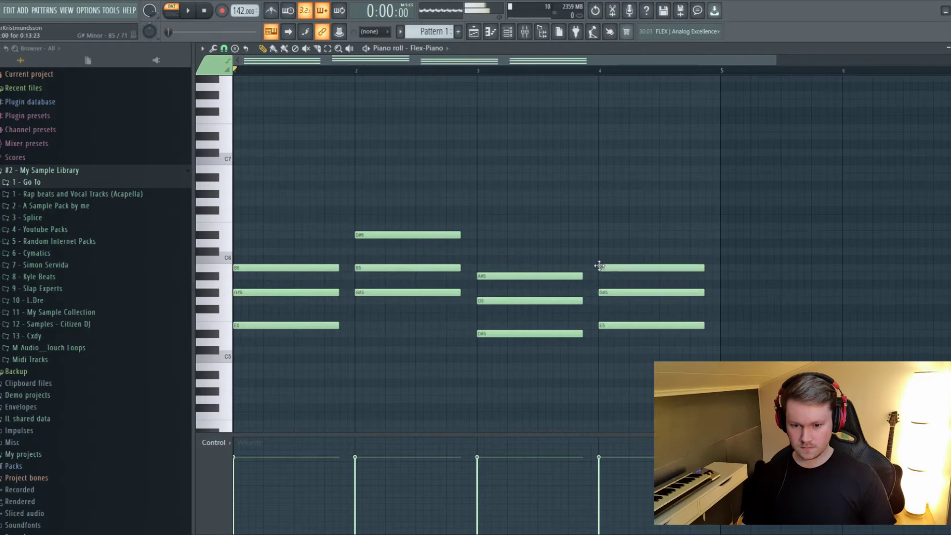
- Raise the middle note of each Flex-Piano chord by an octave and add short melody notes at the ends of bars 1 and 3
key(space)
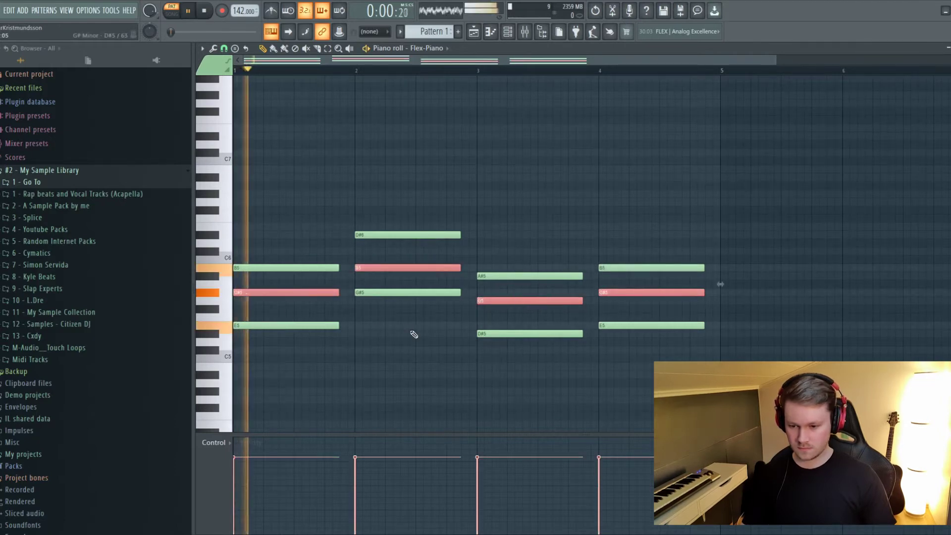
key(ctrl+Up)
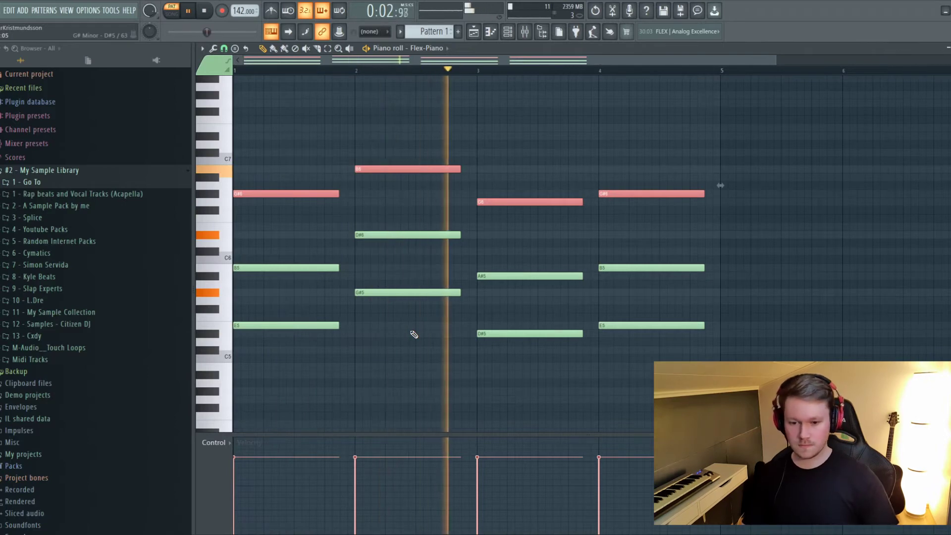
click(506, 200)
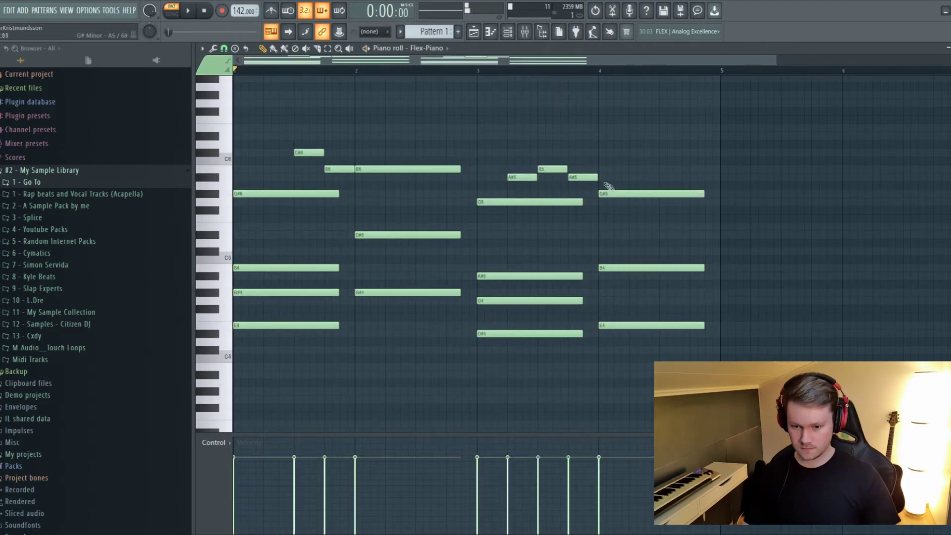
key(space)
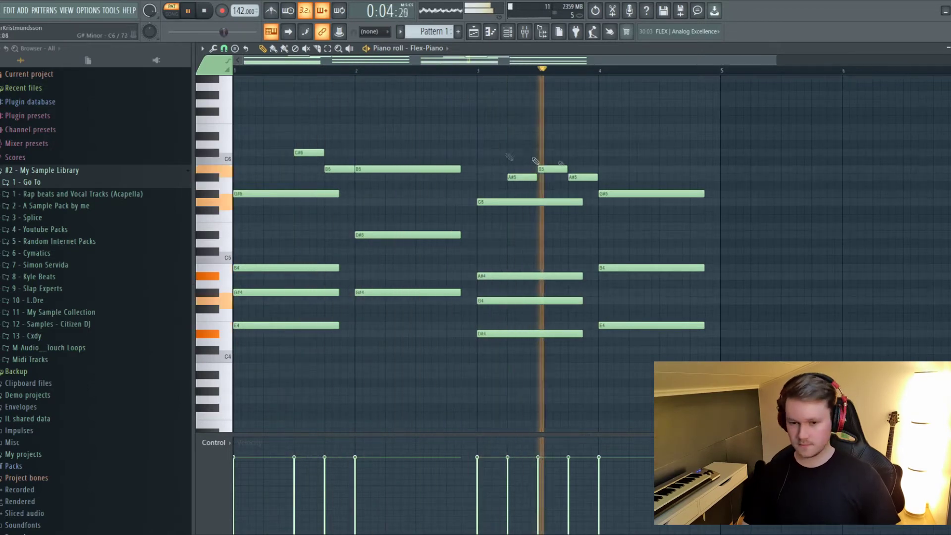
- Trim the Flex-Piano chords so bars 2 and 4 end at mid-bar and bars 1 and 3 end slightly past mid-bar
drag(446, 132, 440, 336)
drag(665, 157, 659, 340)
click(660, 356)
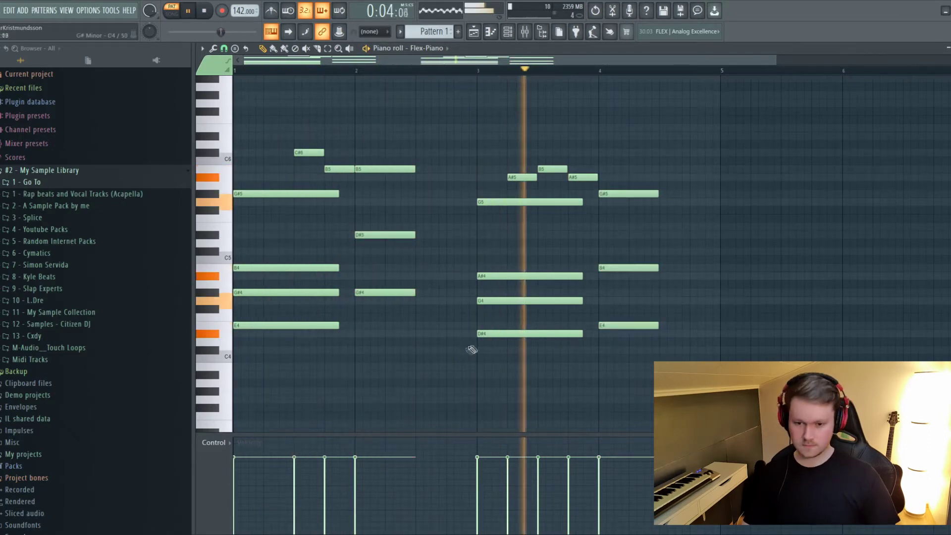
drag(578, 200, 473, 342)
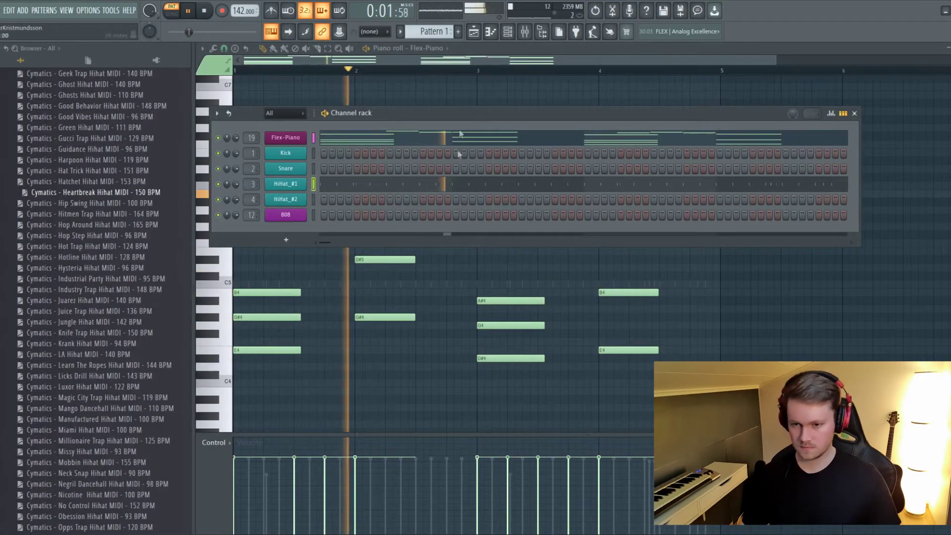
- Program snare hits on steps 9, 25, 41 and 57, and load Cymatics - Hotline Hihat MIDI - 128 BPM onto HiHat_#2
click(389, 168)
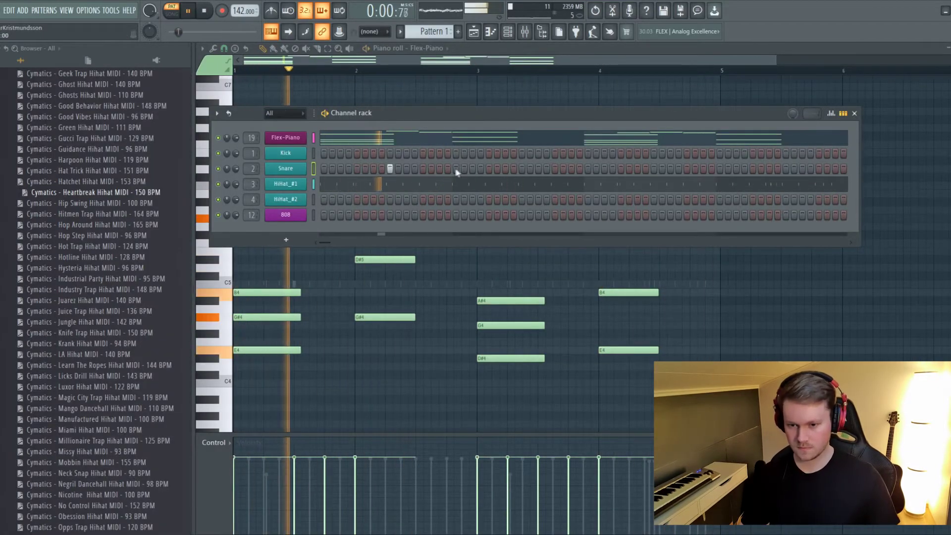
click(522, 168)
click(653, 168)
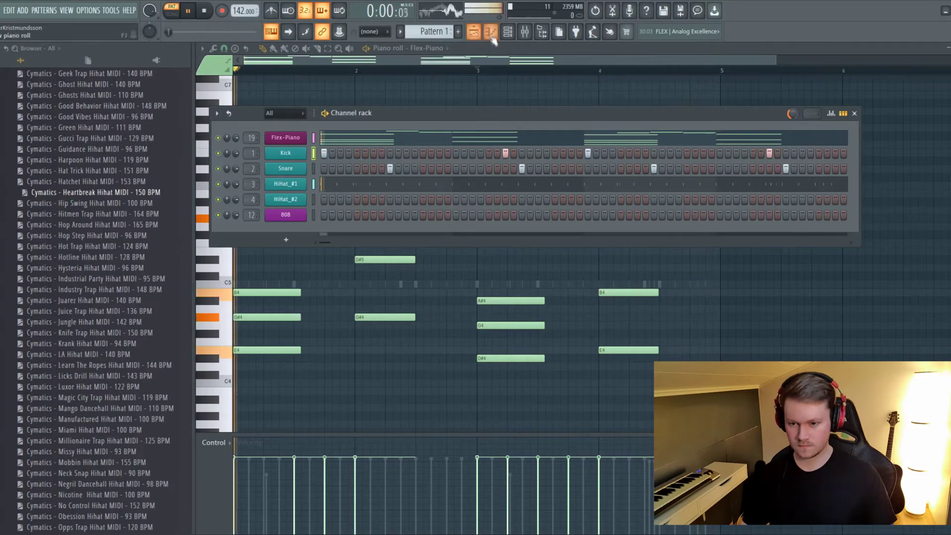
drag(119, 260, 274, 200)
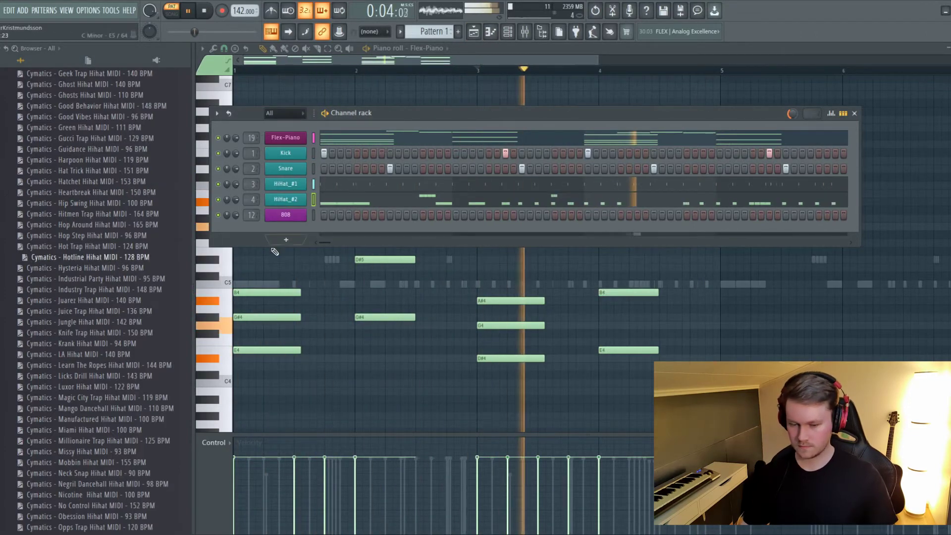
scroll(119, 302, down, 6)
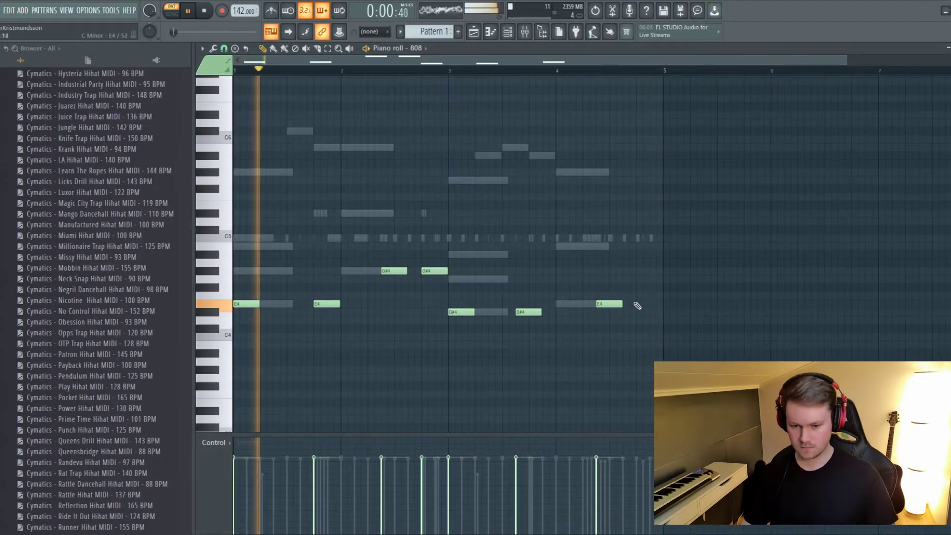
- Add an E4 note at the end of bar 4 in the 808 pattern and transpose all 808 notes up one octave
click(638, 304)
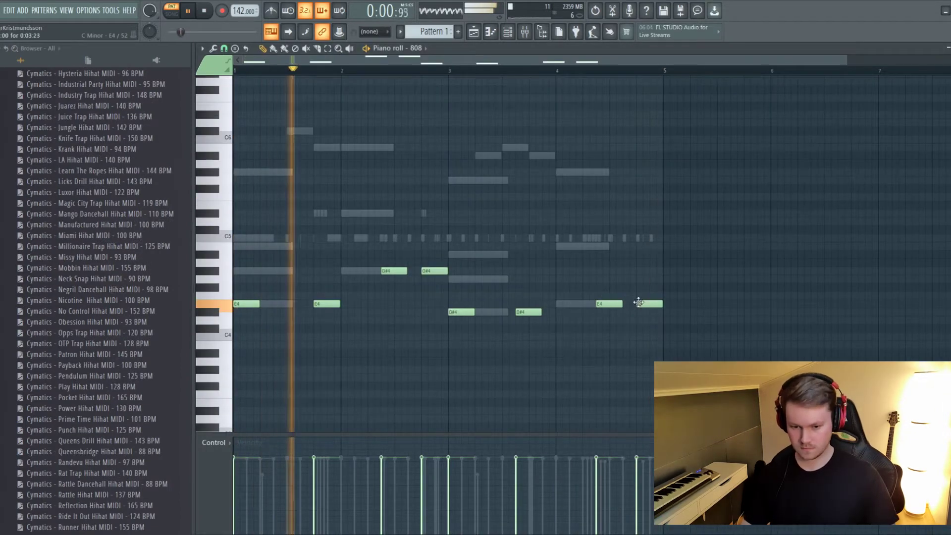
key(ctrl+Up)
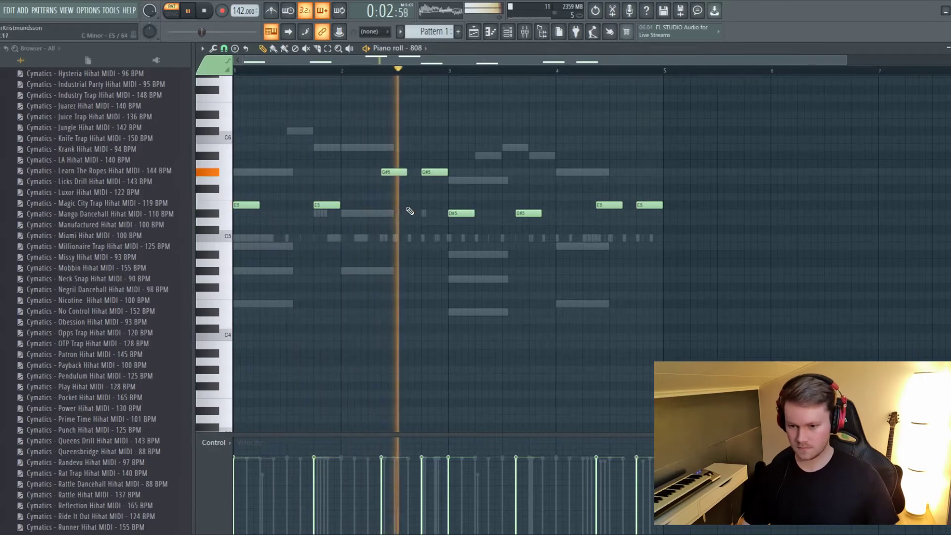
scroll(323, 254, up, 3)
scroll(367, 256, down, 4)
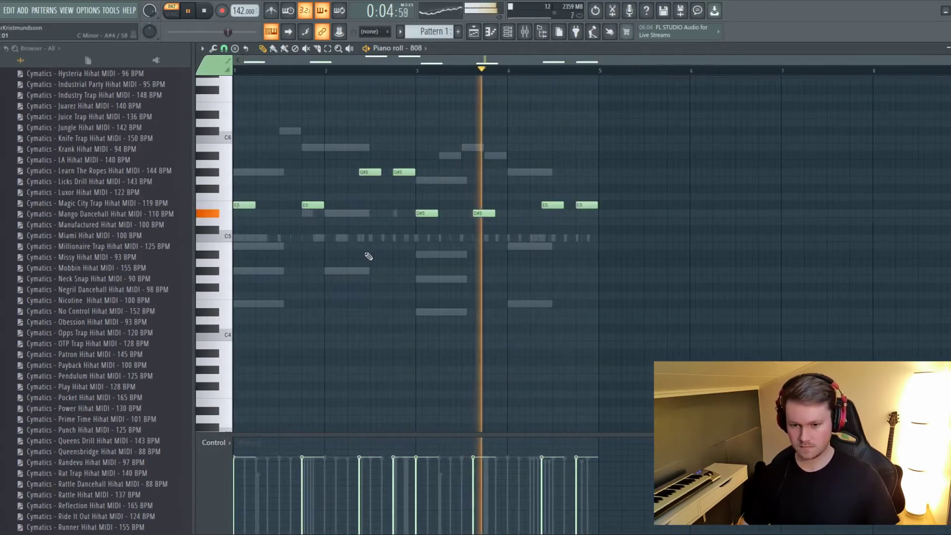
- Vary the velocities of the Flex-Piano notes, including the three short melody notes in bar 3, and of the HiHat_#2 notes
drag(422, 277, 459, 314)
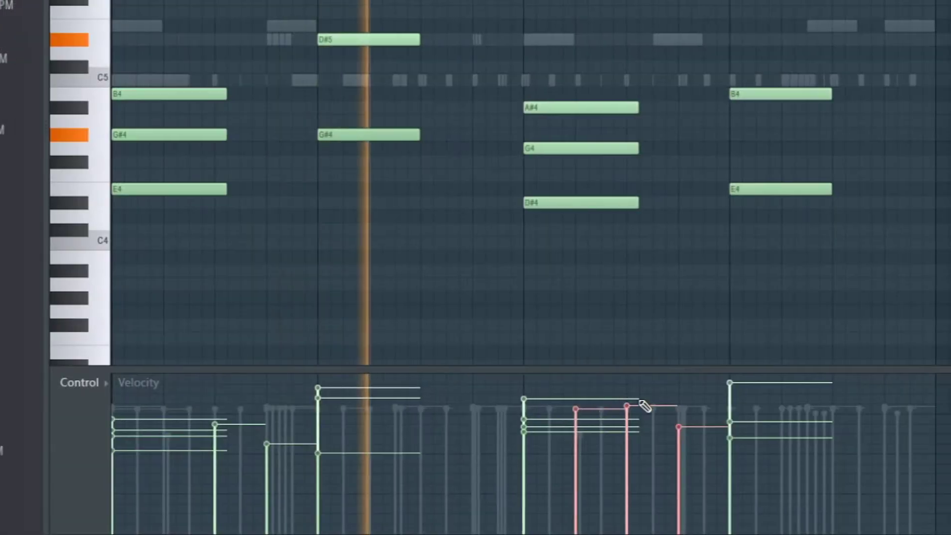
drag(640, 401, 648, 406)
click(594, 420)
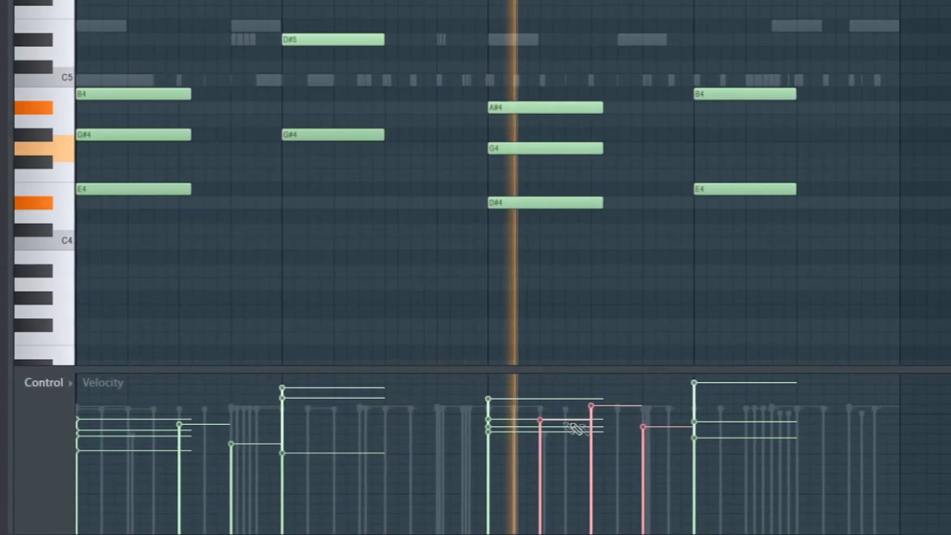
click(680, 415)
drag(492, 182, 537, 408)
drag(415, 115, 382, 335)
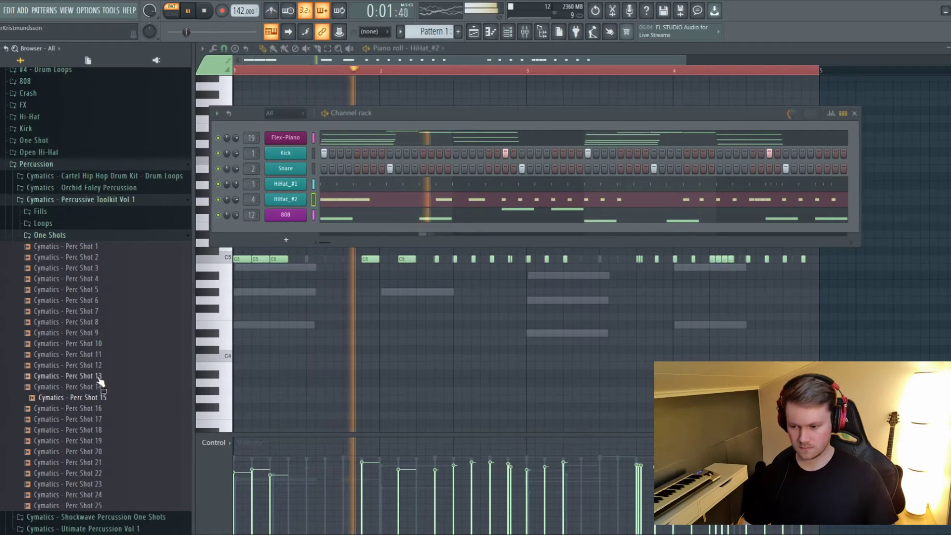
- Add Cymatics - Perc Shot 13 as a channel above the 808 and program hits on steps 3, 19, 23, 35, 51 and 55
drag(95, 377, 332, 216)
key(space)
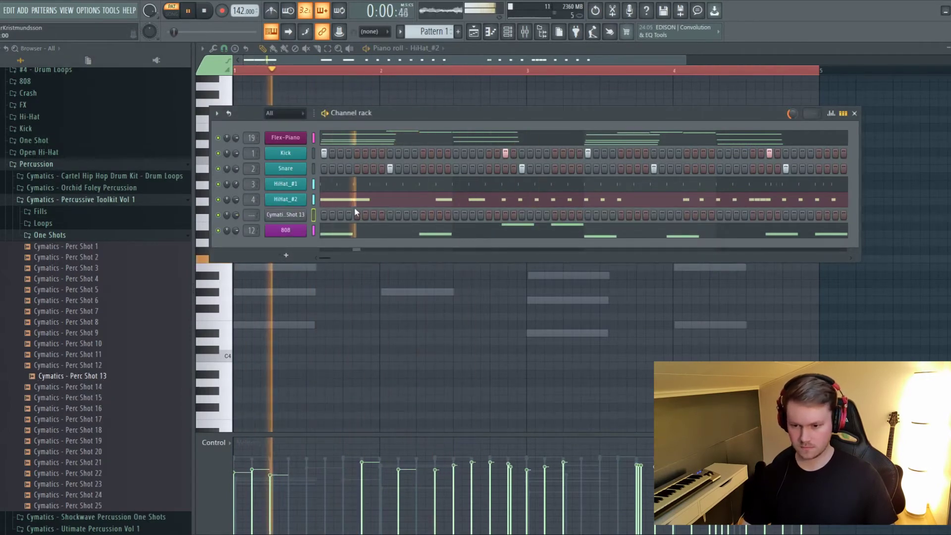
click(406, 214)
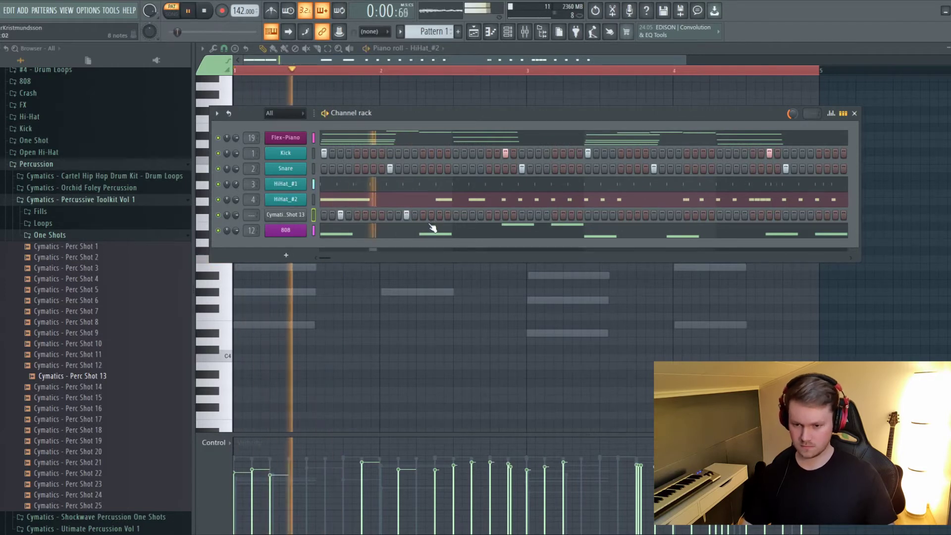
click(472, 214)
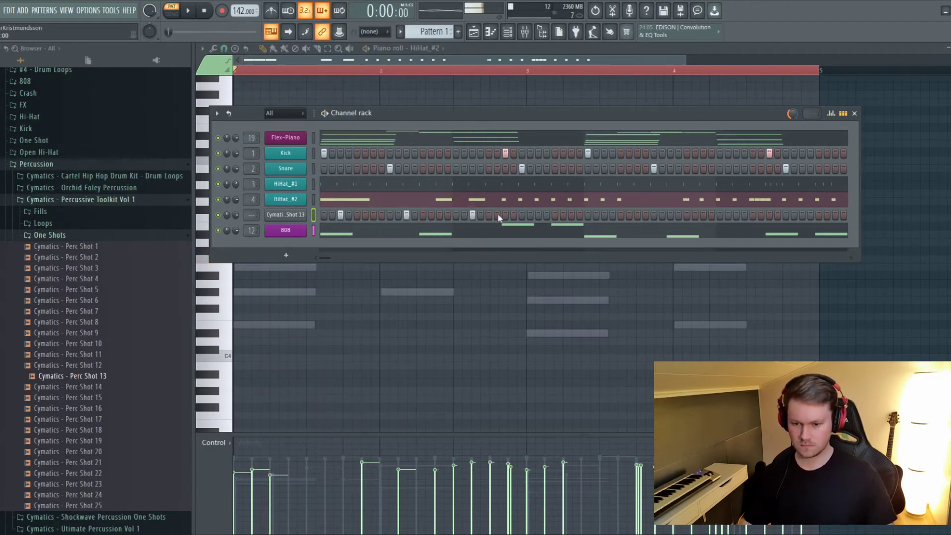
key(space)
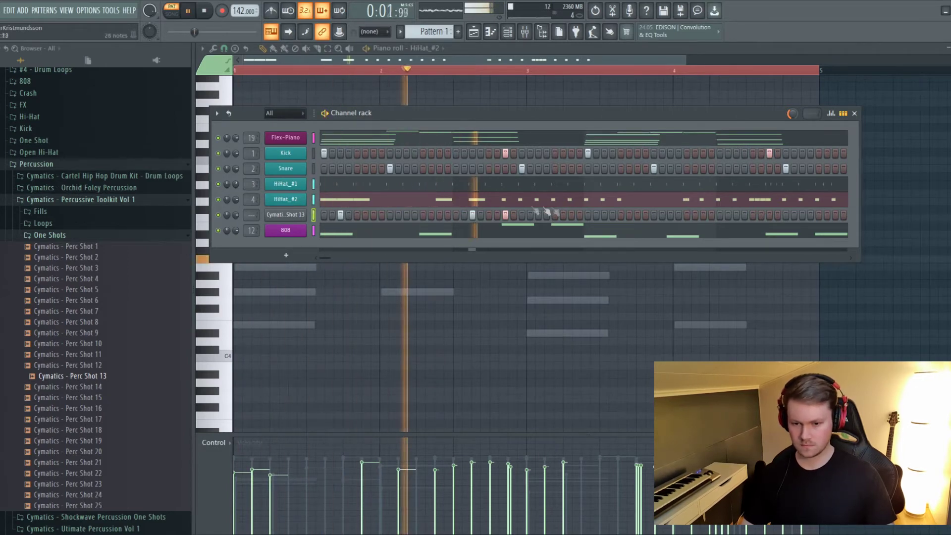
click(605, 214)
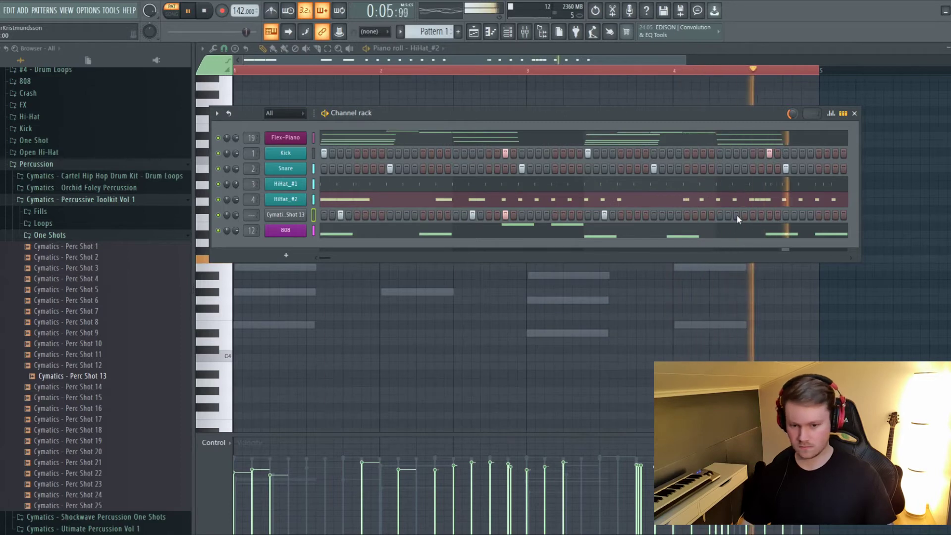
click(769, 214)
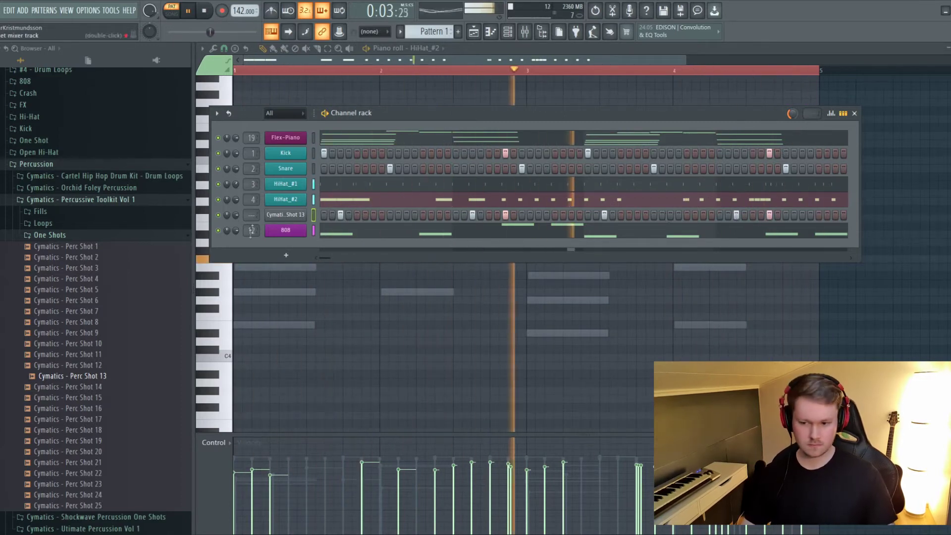
- Load Omnisphere as a new instrument and browse its patch categories
click(75, 235)
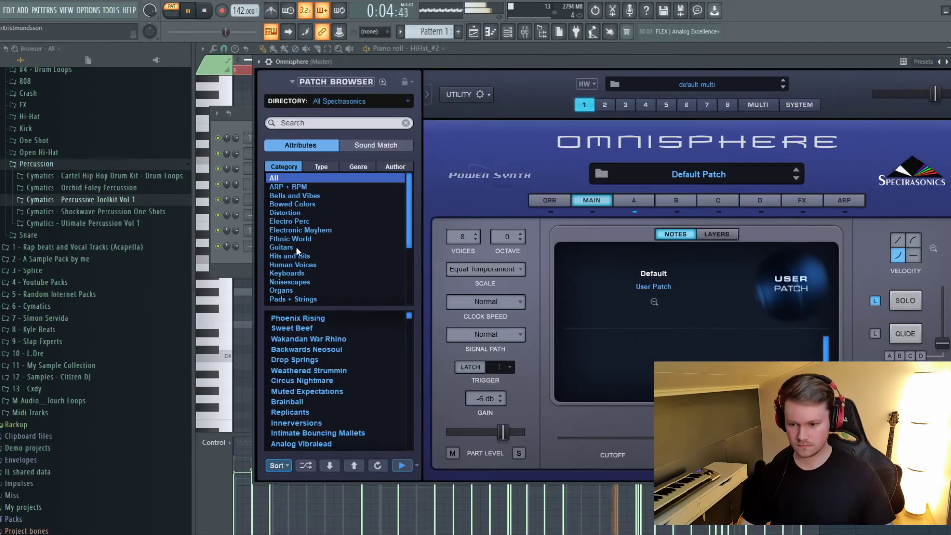
scroll(292, 231, down, 2)
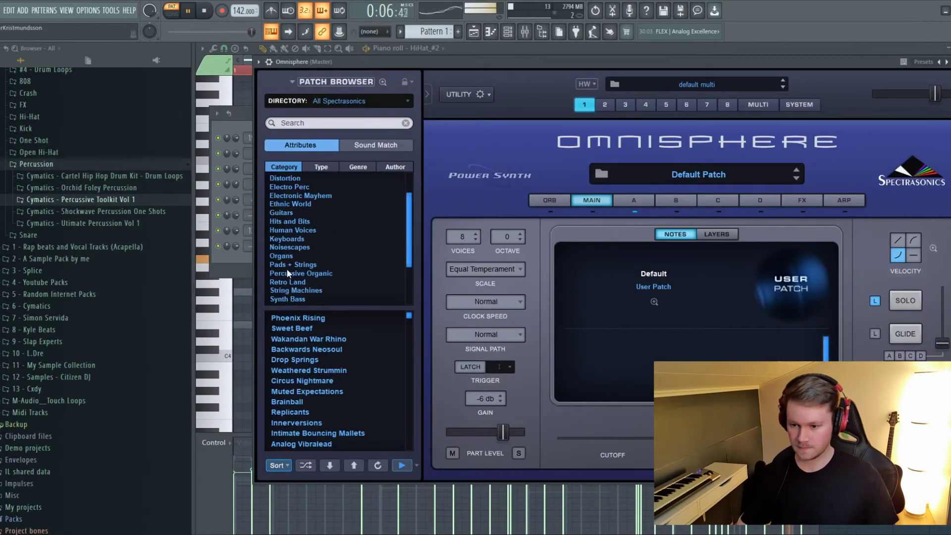
- Add iZotope Vinyl and the Drip effect with the Frost preset to the Flex-Piano mixer track, and close the plugin window
click(526, 34)
click(527, 36)
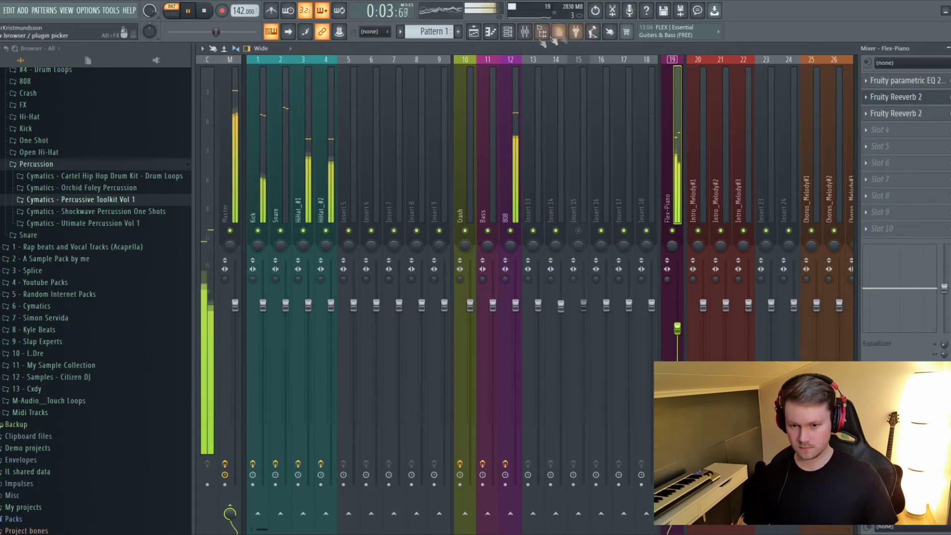
click(510, 34)
click(385, 249)
click(332, 150)
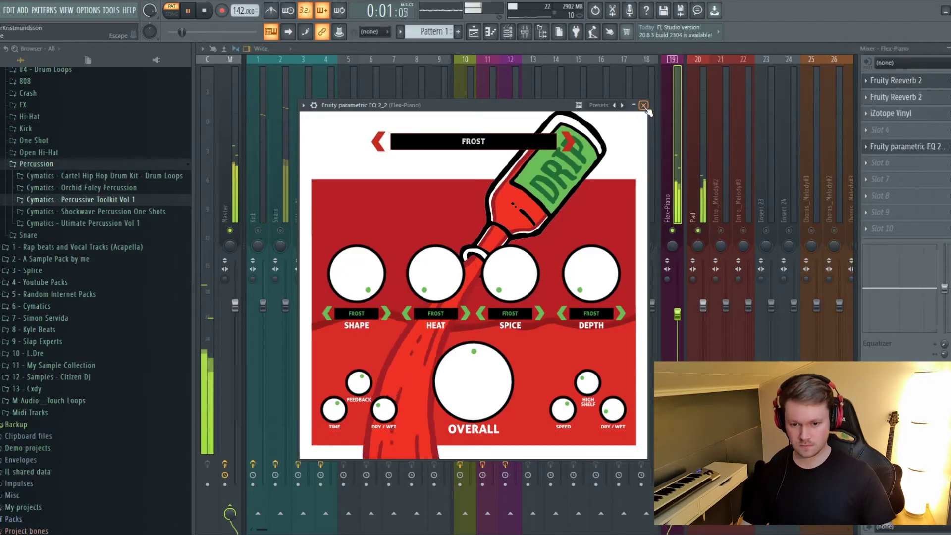
click(646, 103)
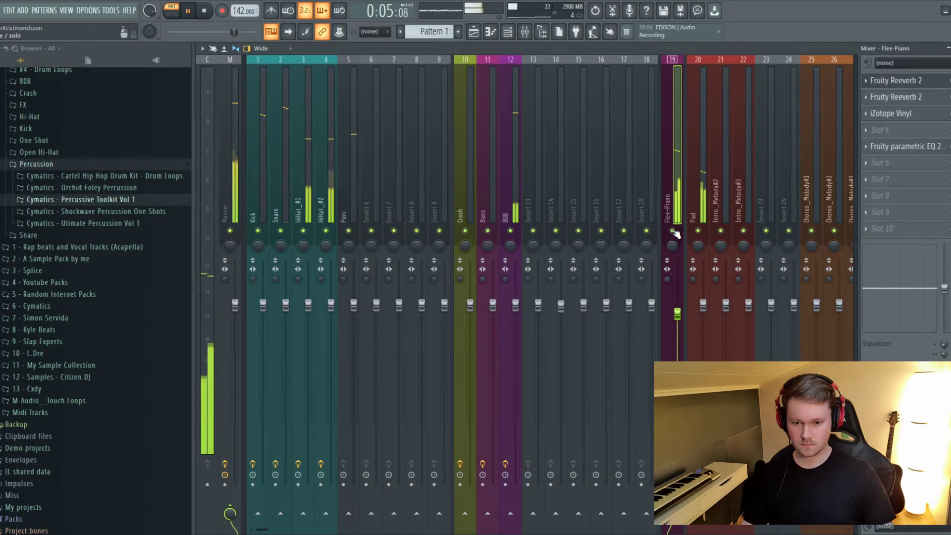
- Place the pattern split by channel at bar 1 of the playlist and duplicate all its clips five times, up to bar 25
click(473, 32)
drag(232, 148, 343, 148)
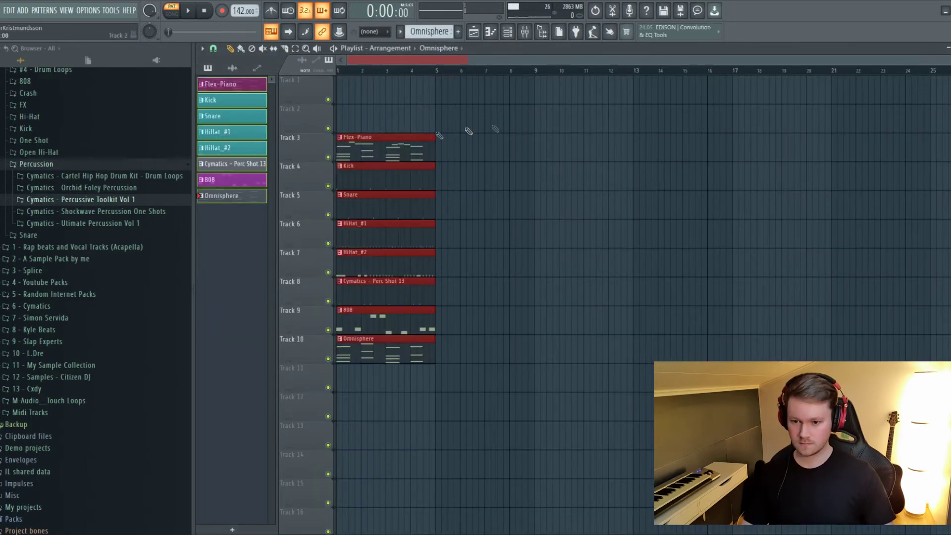
drag(488, 118, 385, 366)
key(ctrl+b)
key(ctrl+b)
key(ctrl+b)
key(ctrl+b)
key(ctrl+b)
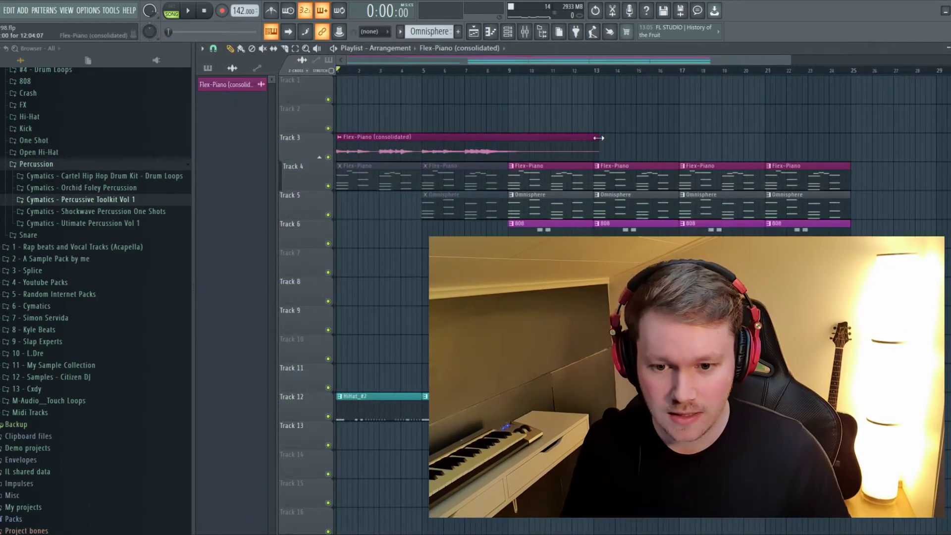
- Trim the end of the consolidated Flex-Piano audio clip on Track 3 exactly to bar 9
drag(598, 138, 510, 142)
scroll(507, 147, up, 5)
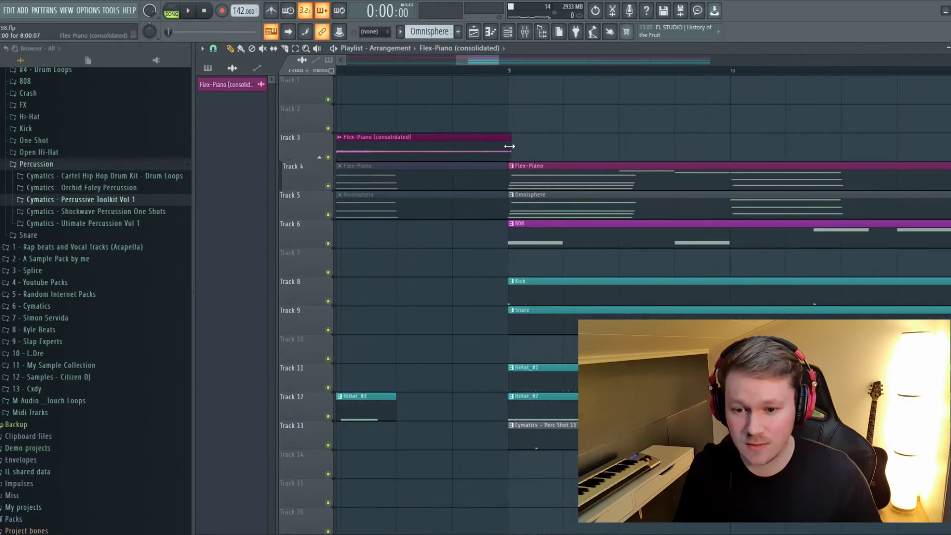
scroll(506, 146, up, 3)
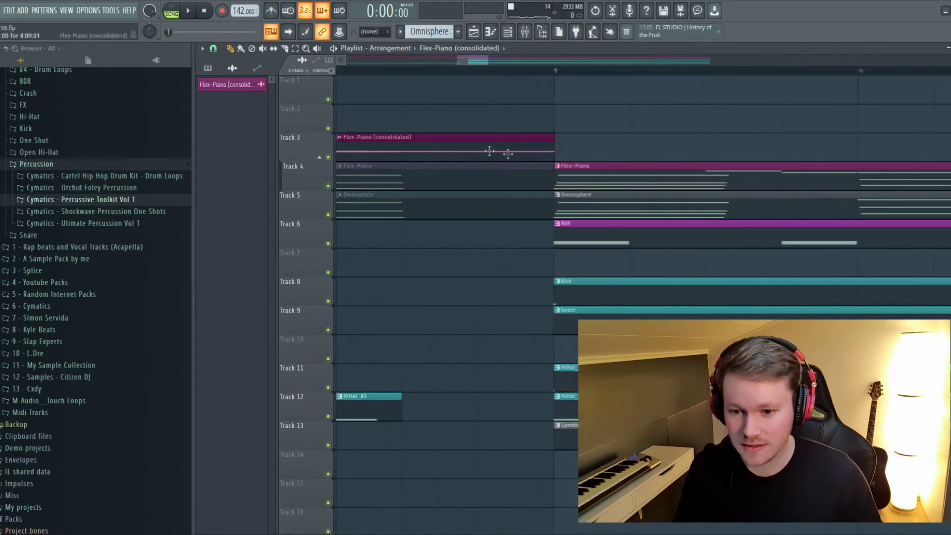
scroll(527, 153, down, 5)
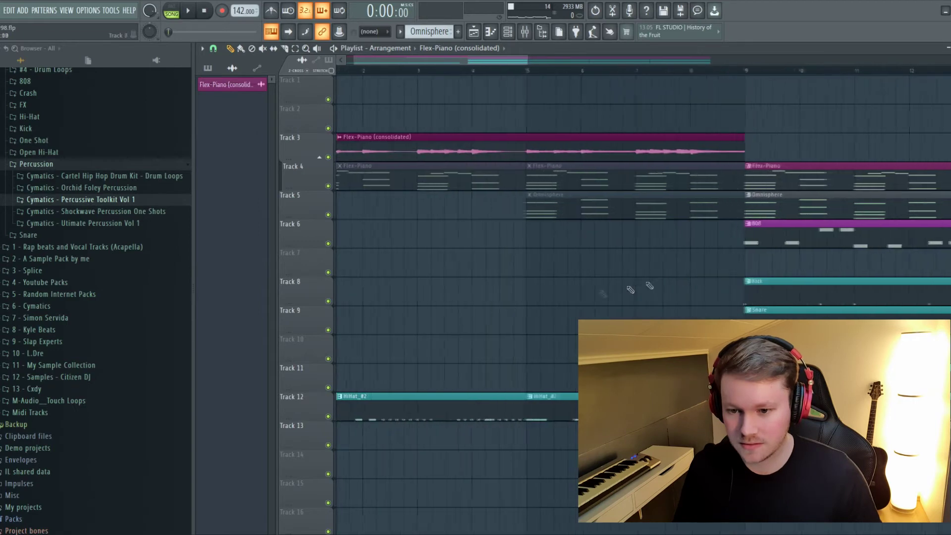
scroll(461, 311, down, 4)
- Play the arrangement and delete the muted Flex-Piano and Omnisphere clips beneath the consolidated Flex-Piano audio in bars 1 to 8
key(space)
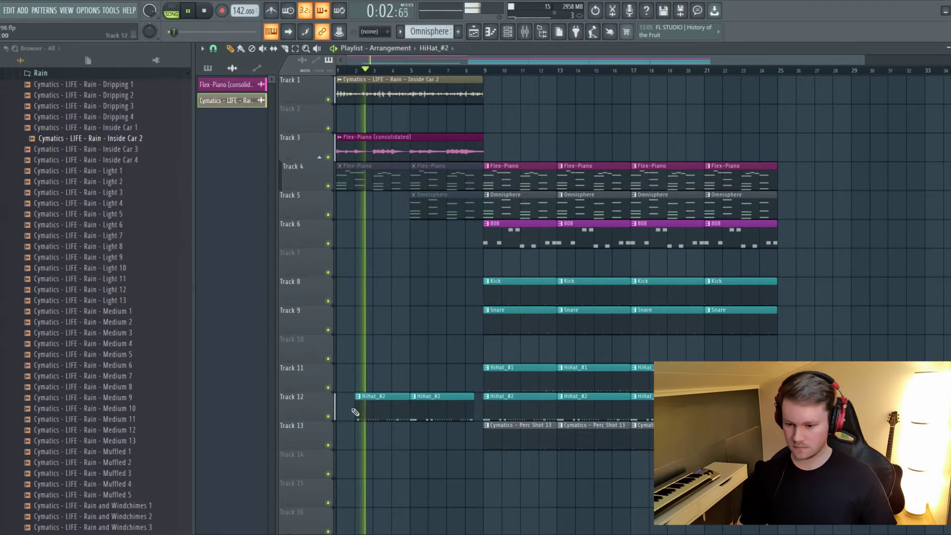
scroll(376, 297, up, 5)
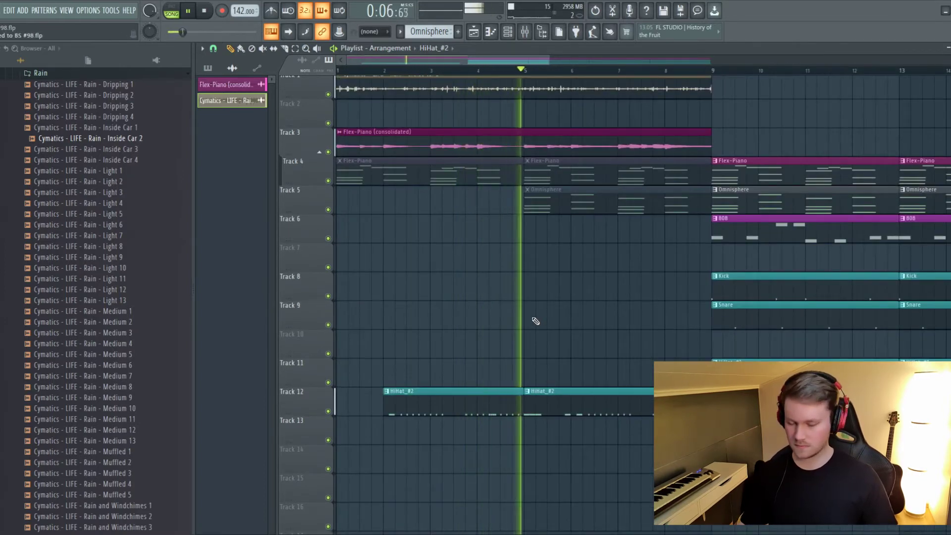
click(538, 147)
scroll(499, 292, down, 3)
right_click(483, 199)
right_click(481, 176)
right_click(391, 174)
scroll(425, 296, down, 2)
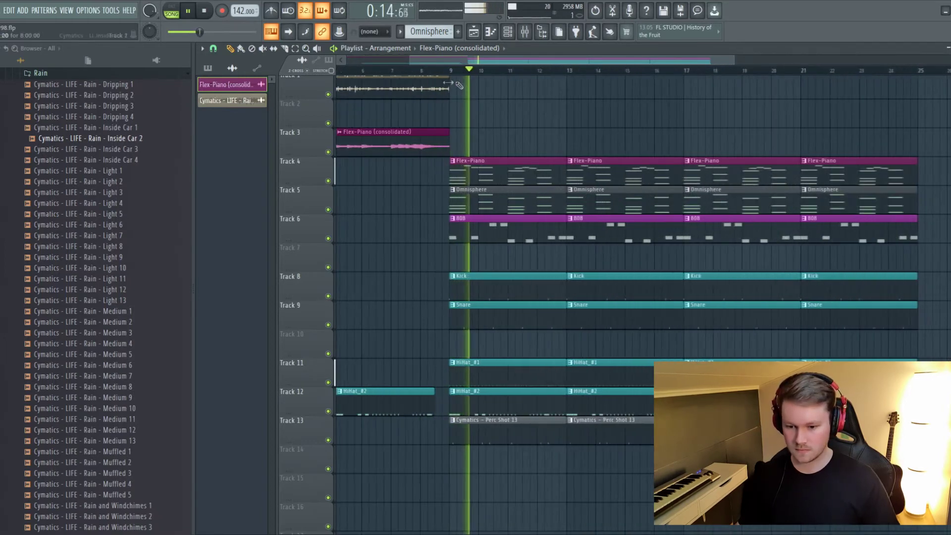
- Select the intro clips in bars 1 to 8 and the clips in bars 9 to 16 to review the arrangement sections
scroll(565, 99, up, 4)
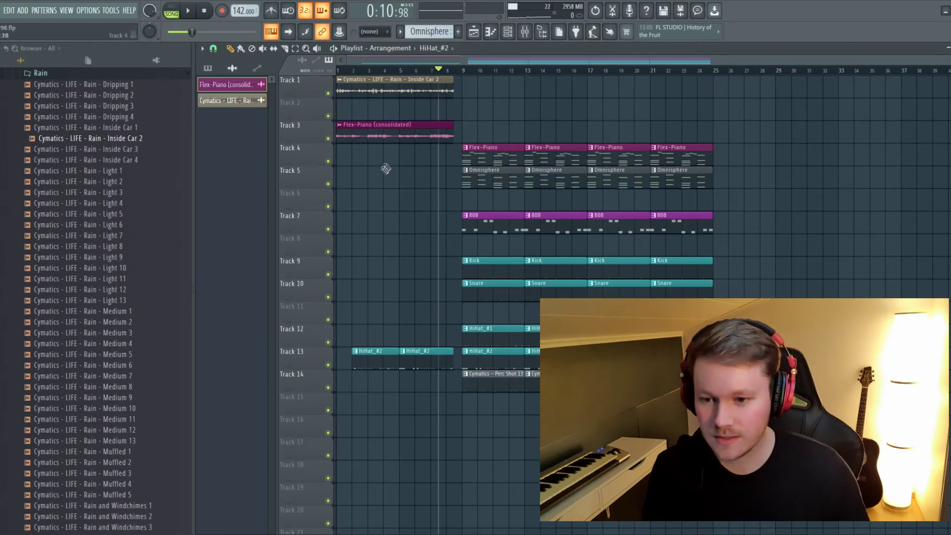
drag(379, 187, 346, 60)
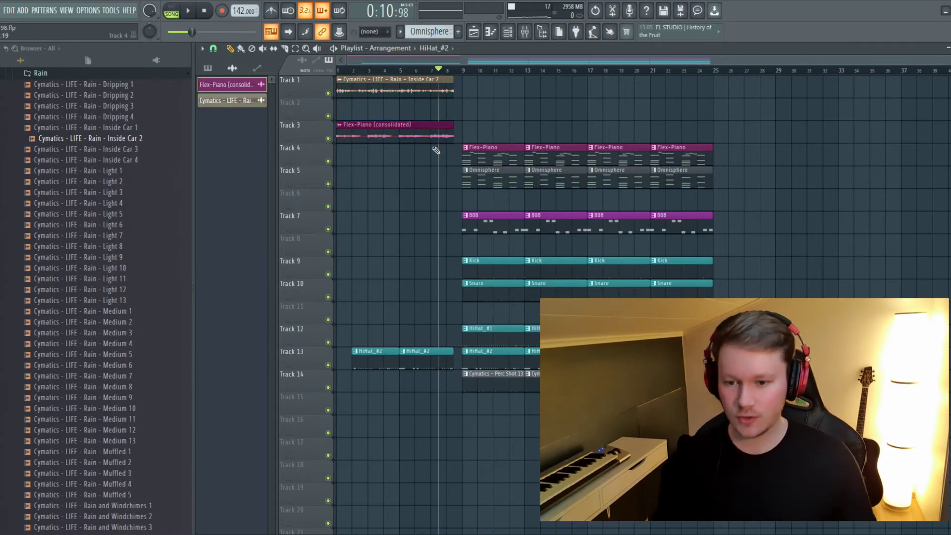
drag(438, 113, 436, 112)
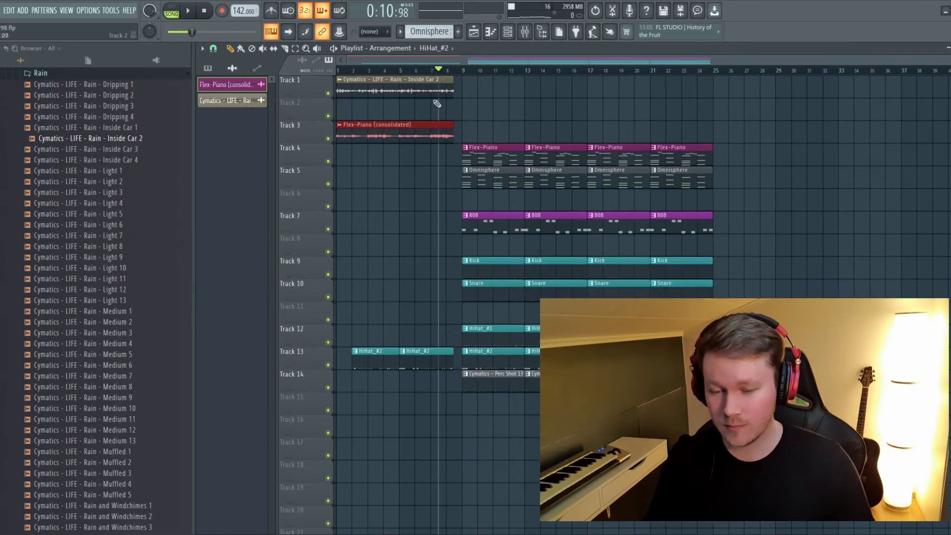
drag(460, 144, 543, 411)
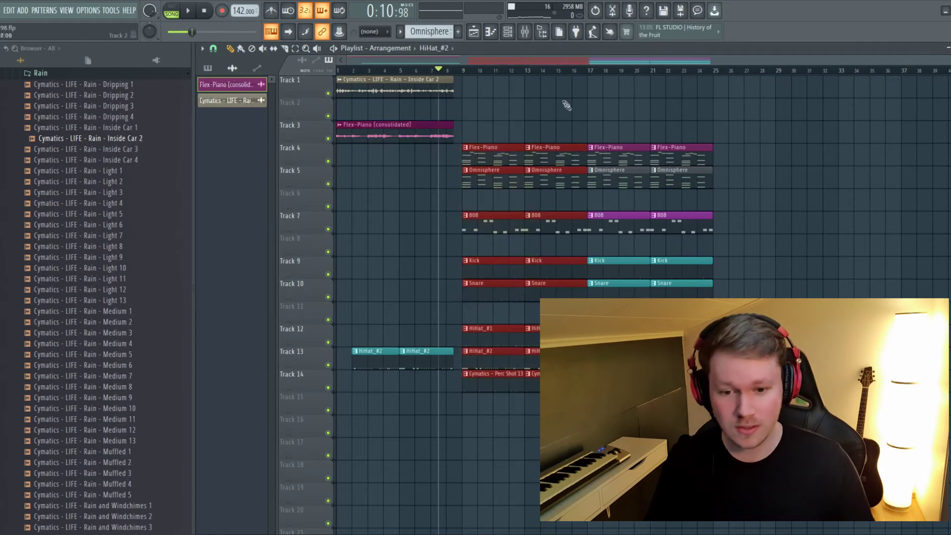
click(555, 126)
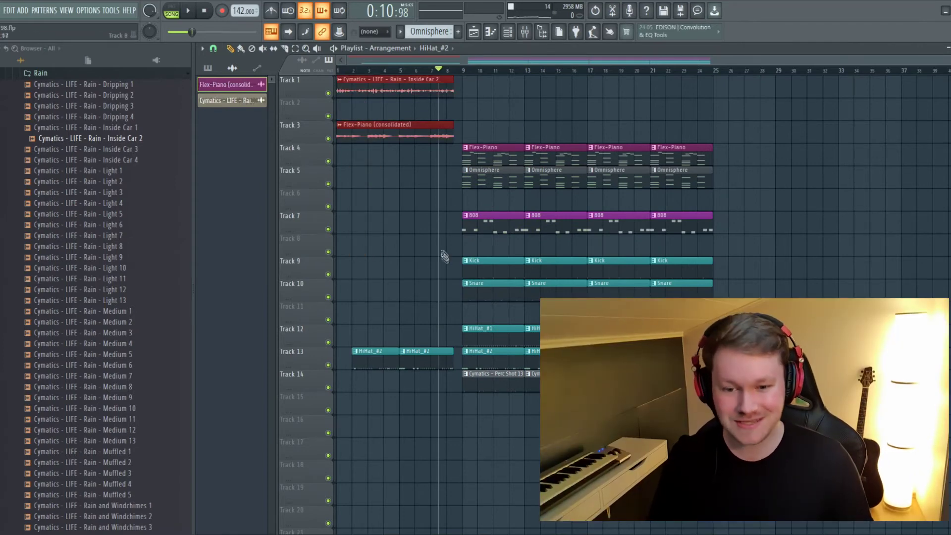
- Clear the 808, kick, snare, hi-hat and percussion clips from bars 17 to 24, keeping the Flex-Piano and Omnisphere clips
scroll(588, 196, right, 3)
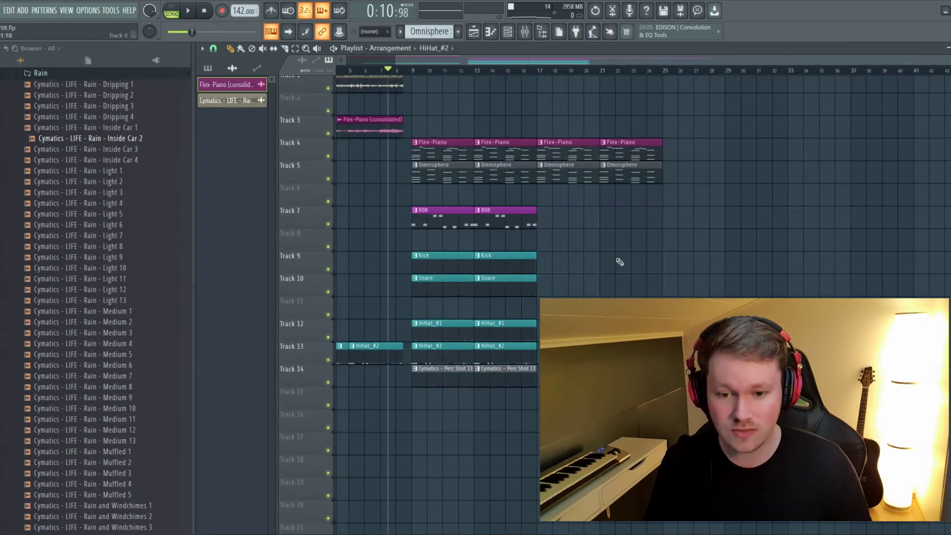
scroll(620, 259, left, 3)
drag(422, 425, 425, 39)
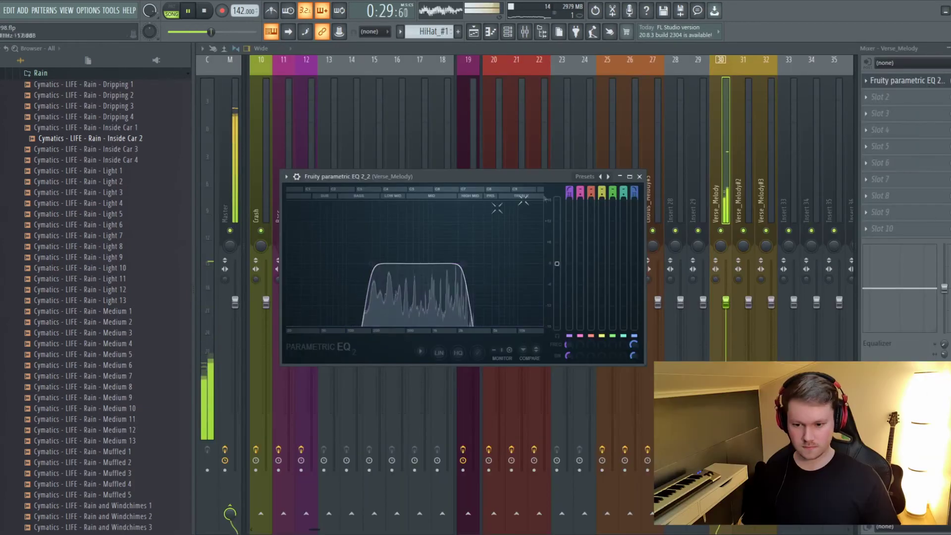
- Close the Verse_Melody equalizer and trim the end of the consolidated Omnisphere clip on Track 4 to bar 25 in the playlist
click(639, 177)
click(474, 31)
click(484, 69)
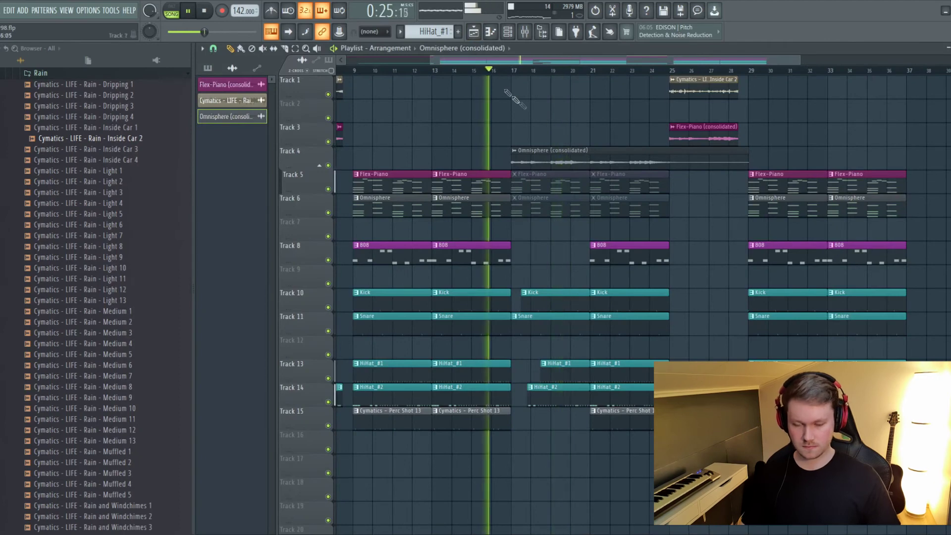
drag(746, 154, 672, 154)
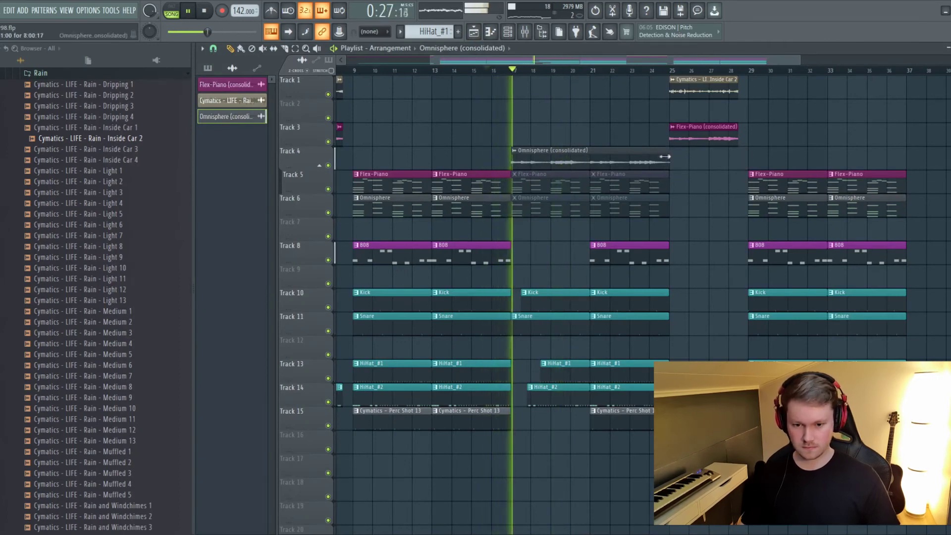
scroll(657, 164, up, 5)
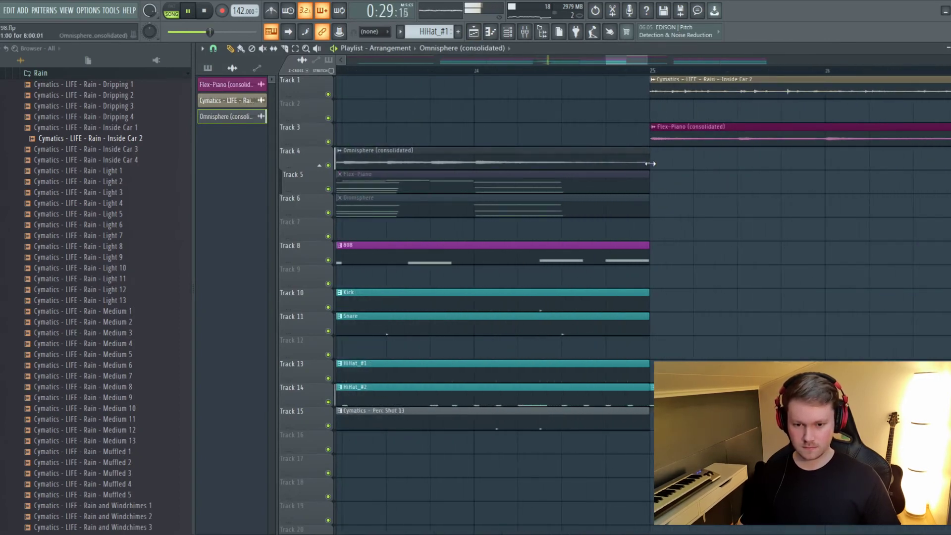
scroll(573, 223, down, 5)
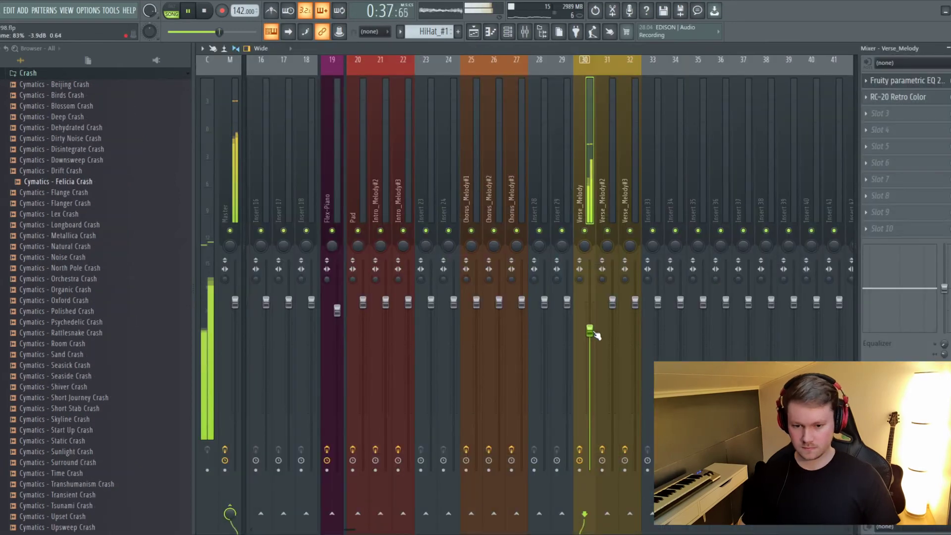
- Lower the Verse_Melody mixer track's volume to about -4.6 dB and return to the playlist
drag(594, 333, 593, 344)
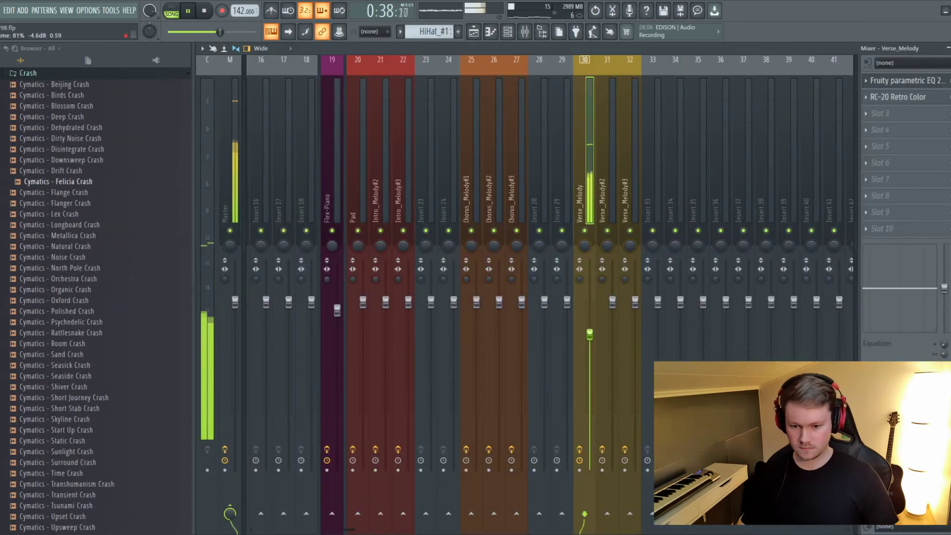
click(474, 32)
- Play the arrangement and check its sections, from the crash and drum placements through the outro ending at bar 85
scroll(576, 129, down, 2)
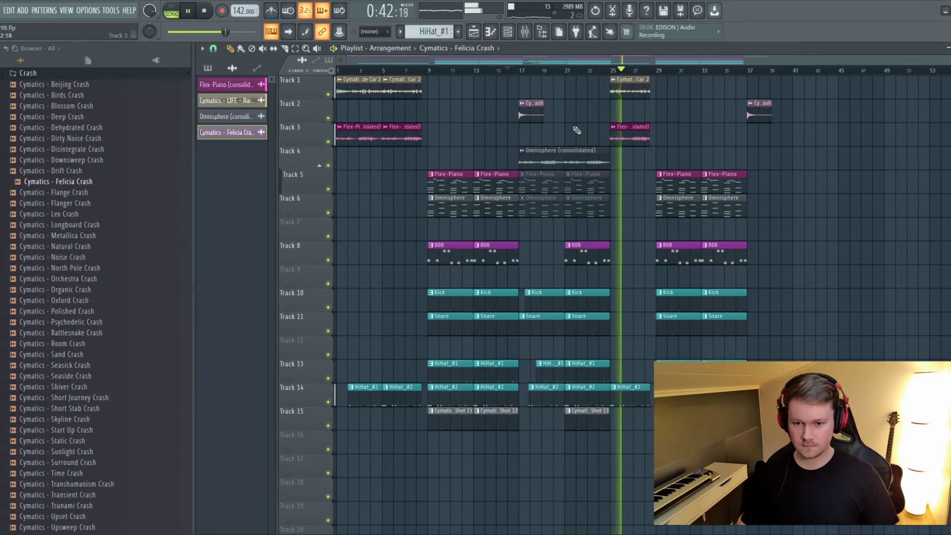
scroll(589, 127, up, 1)
scroll(588, 128, down, 1)
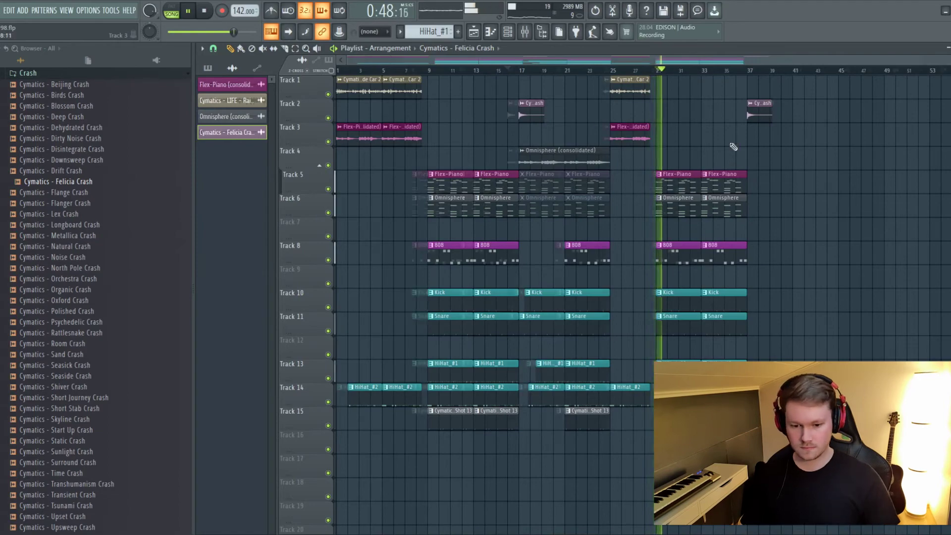
scroll(730, 143, up, 1)
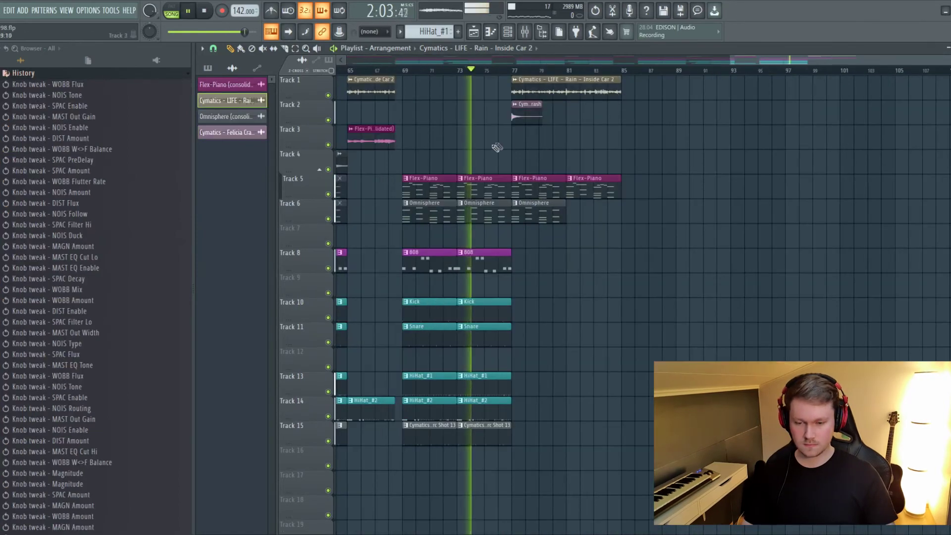
scroll(497, 147, up, 4)
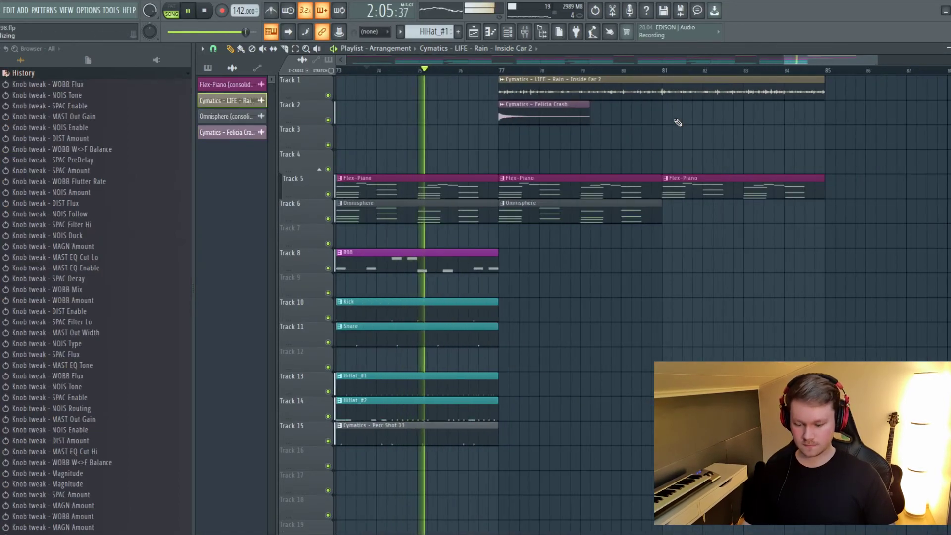
scroll(510, 159, down, 3)
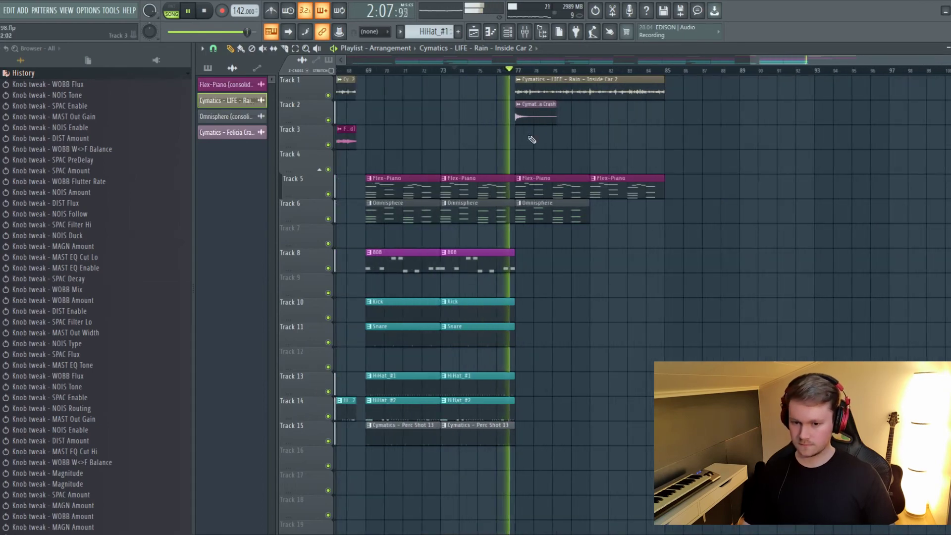
scroll(519, 138, down, 5)
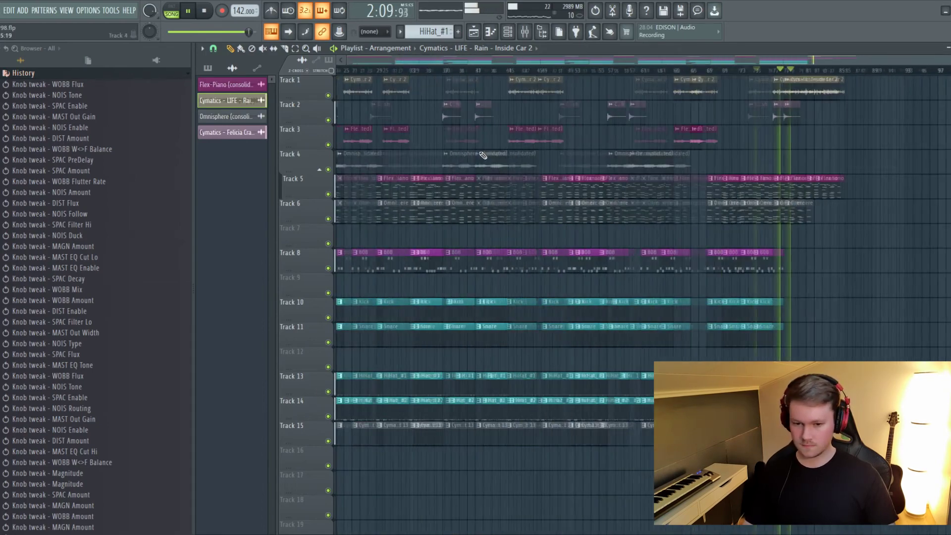
scroll(524, 139, down, 2)
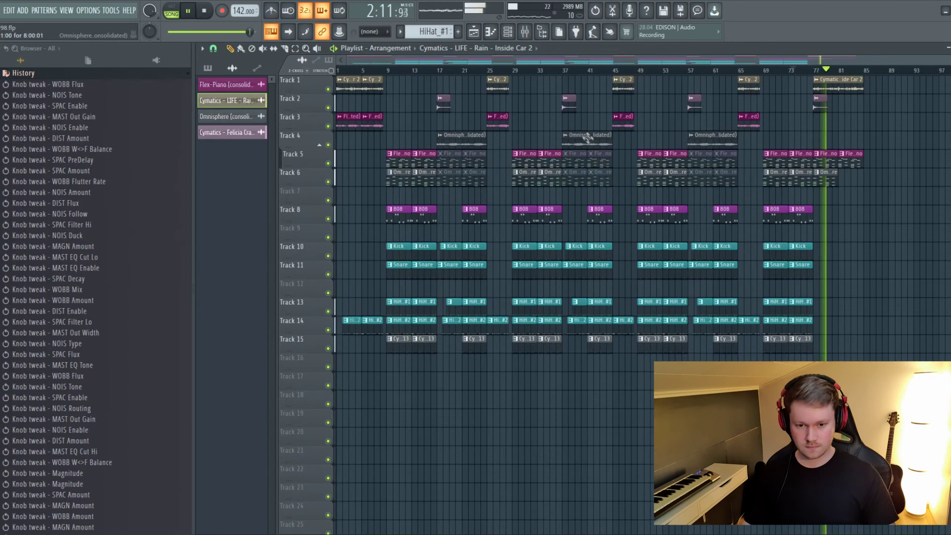
- Shift all playlist clips down by two tracks, stop playback, and save the project
drag(320, 398, 320, 85)
drag(293, 394, 304, 102)
key(space)
key(ctrl+s)
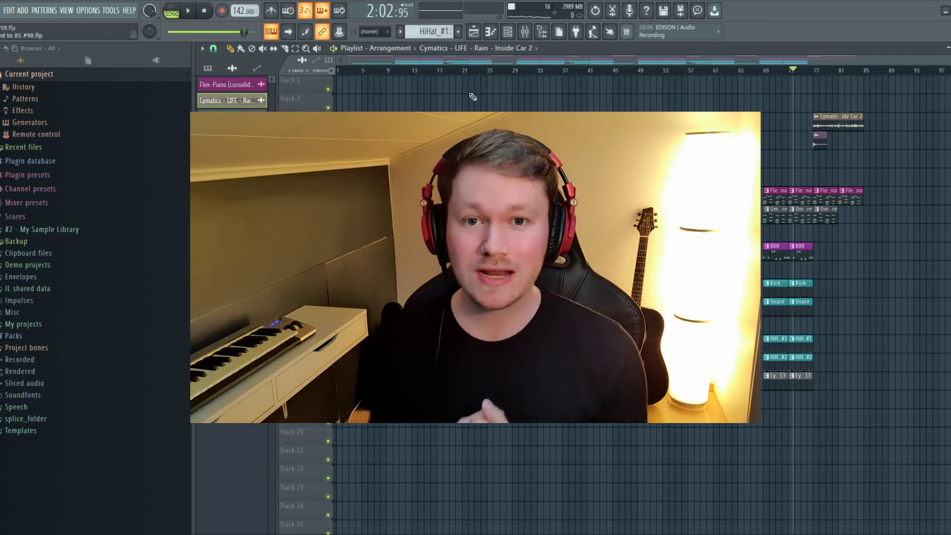